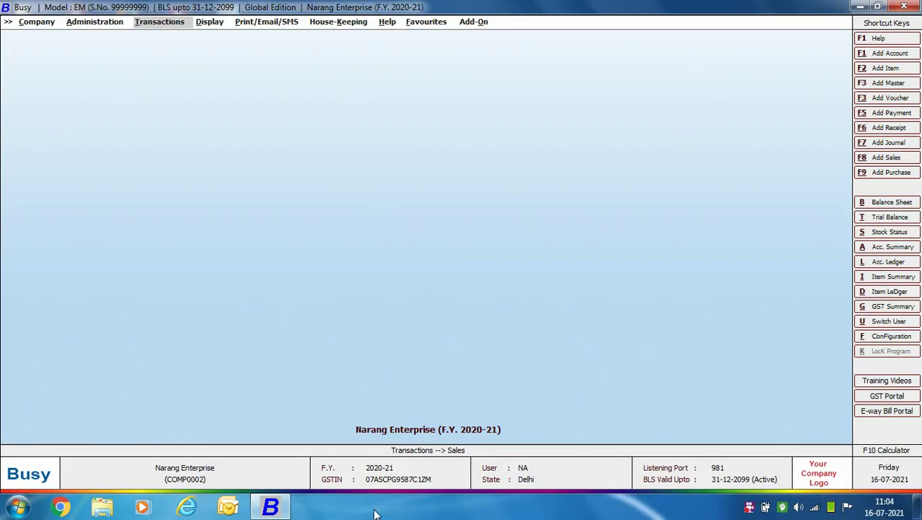
Step: Open the GSTR-2A JSON data download utility from the GST miscellaneous utilities
{"action": "left_click", "coordinate": [145, 22]}
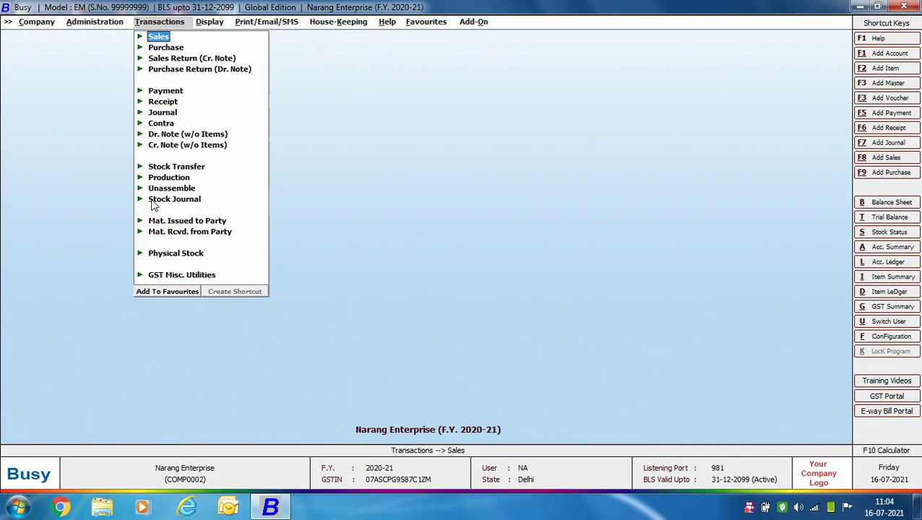
{"action": "left_click", "coordinate": [185, 277]}
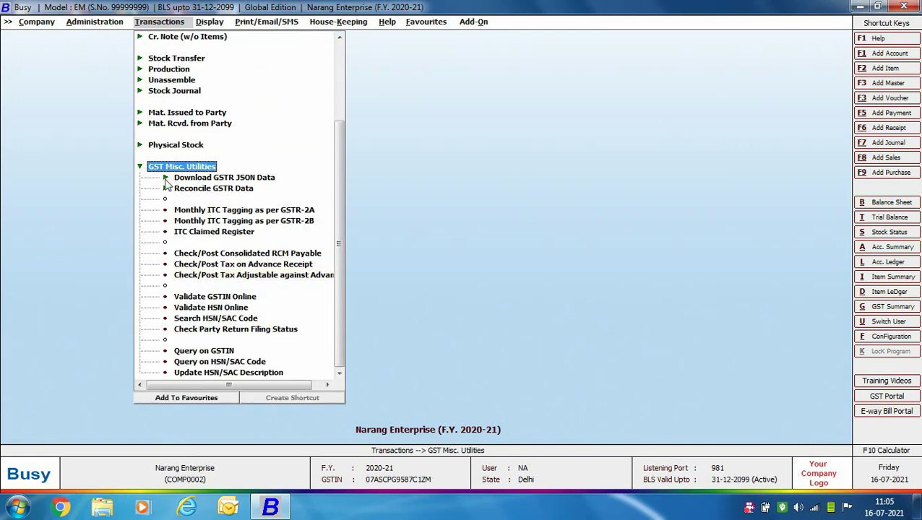
{"action": "left_click", "coordinate": [206, 181]}
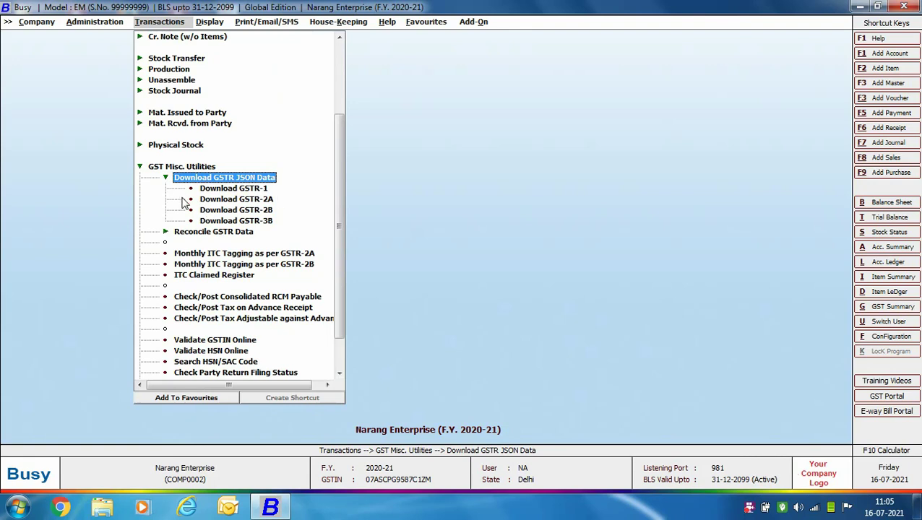
{"action": "left_click", "coordinate": [243, 201]}
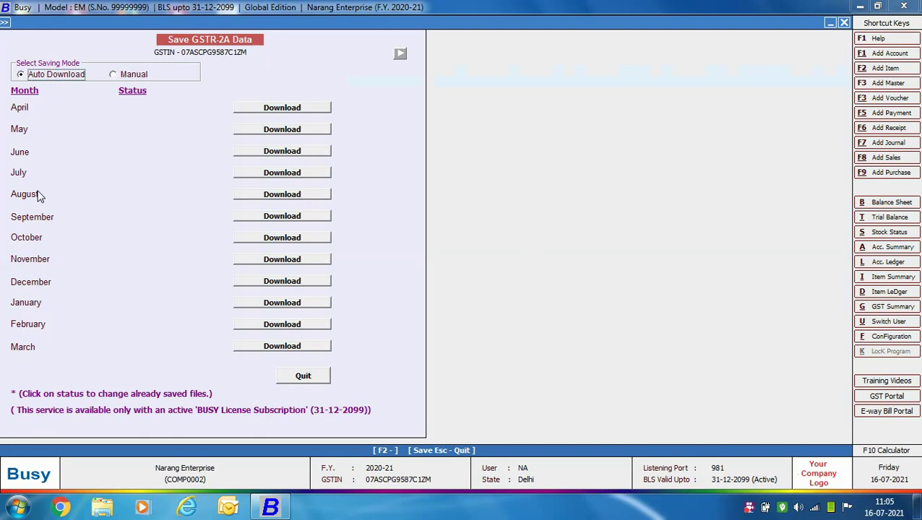
Step: Download the GSTR-2A data for January, February and March in Auto Download mode and close the download form
{"action": "left_click", "coordinate": [263, 302]}
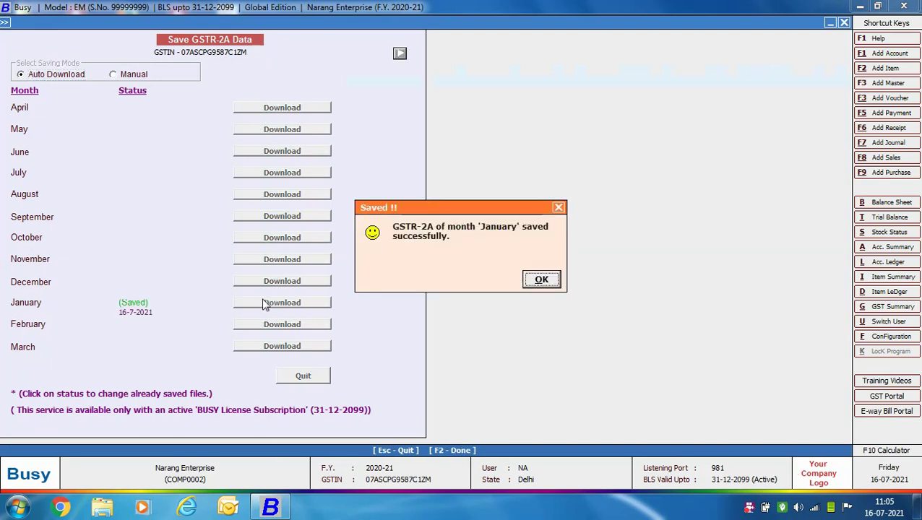
{"action": "left_click", "coordinate": [541, 280]}
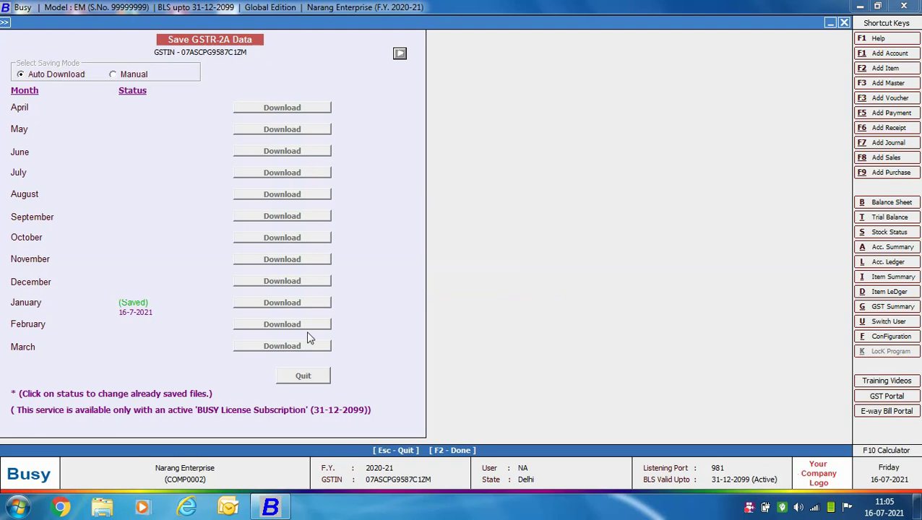
{"action": "left_click", "coordinate": [296, 324]}
{"action": "left_click", "coordinate": [542, 280]}
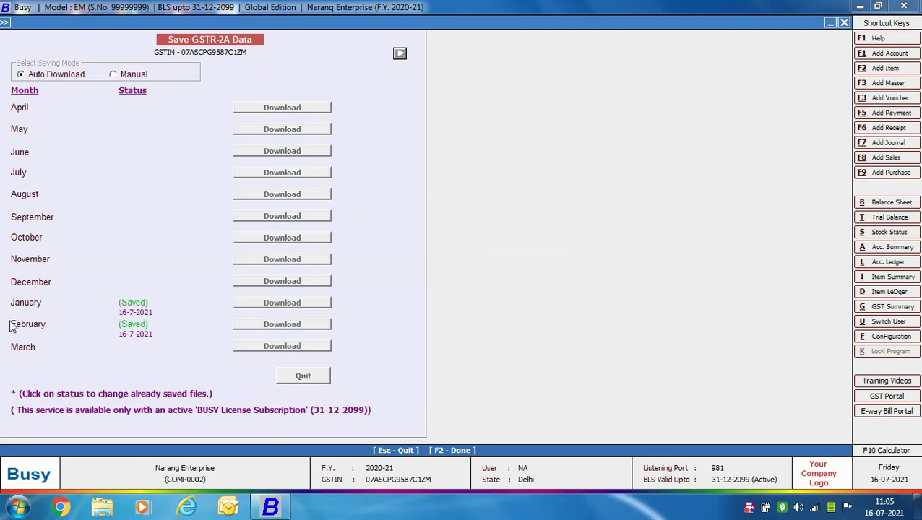
{"action": "left_click", "coordinate": [317, 353]}
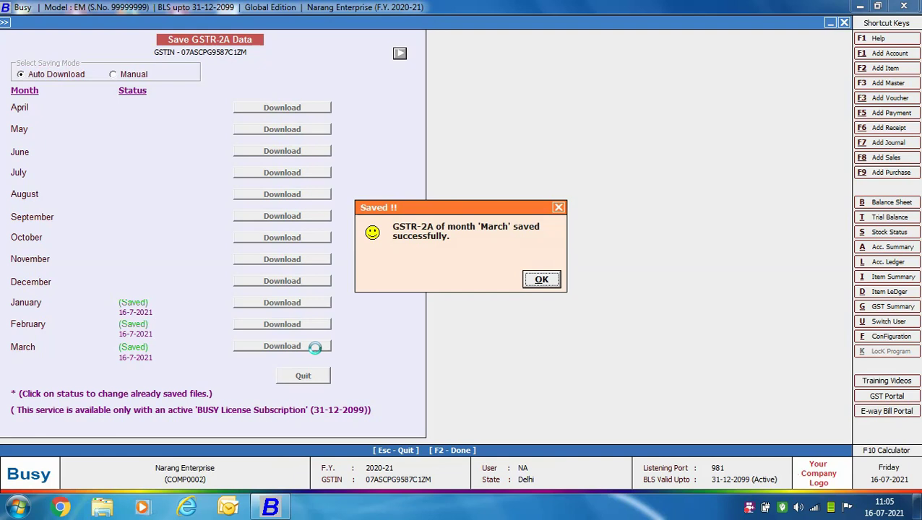
{"action": "left_click", "coordinate": [527, 281]}
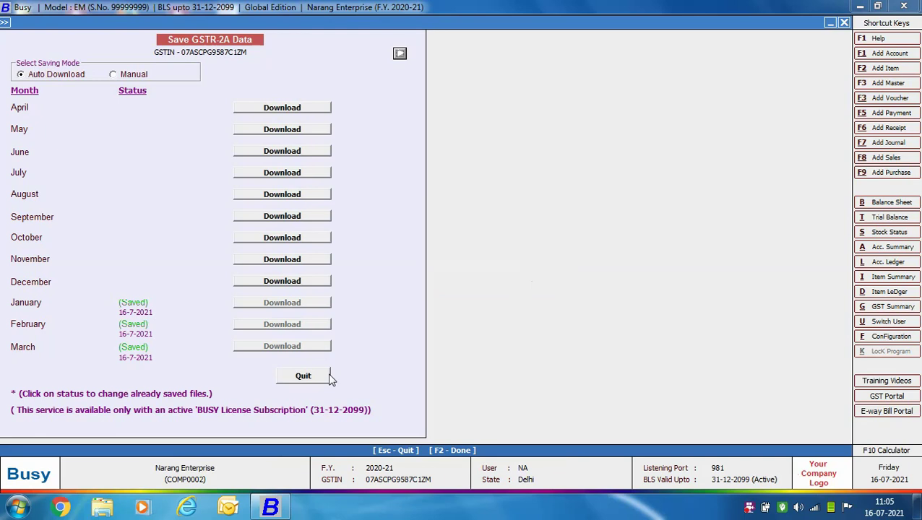
{"action": "left_click", "coordinate": [329, 373]}
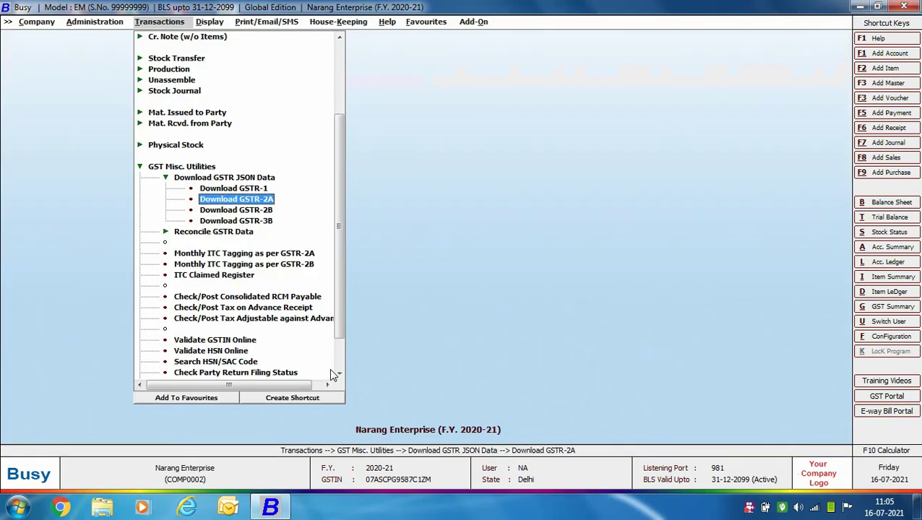
Step: Open the party-wise GSTR-2A reconciliation and set its period from January to March
{"action": "left_click", "coordinate": [227, 234]}
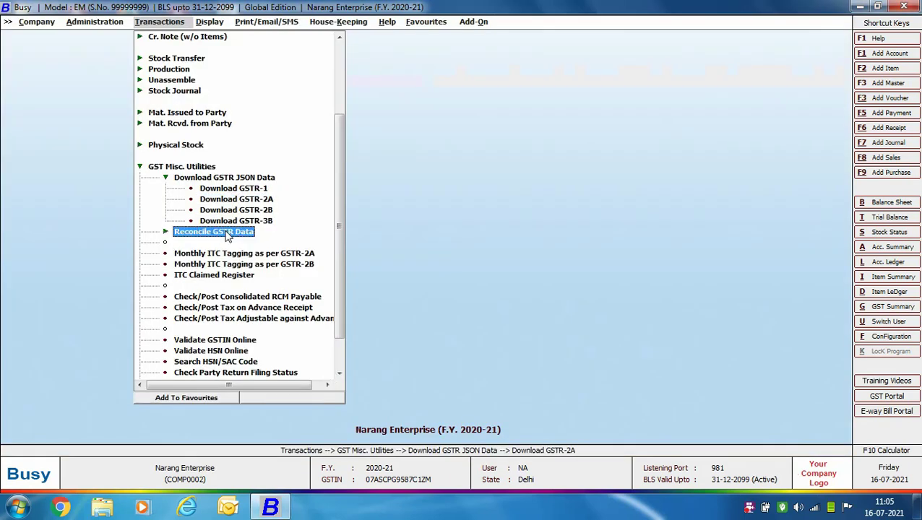
{"action": "left_click", "coordinate": [227, 236]}
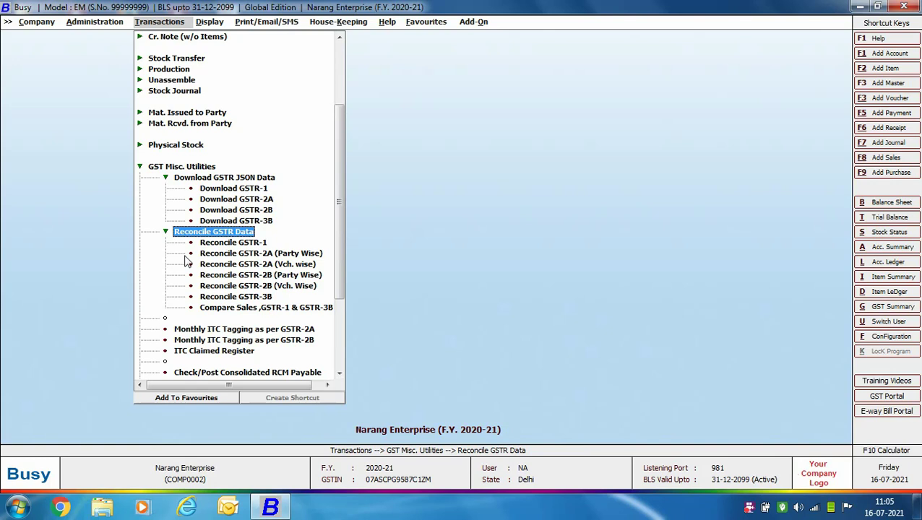
{"action": "double_click", "coordinate": [270, 254]}
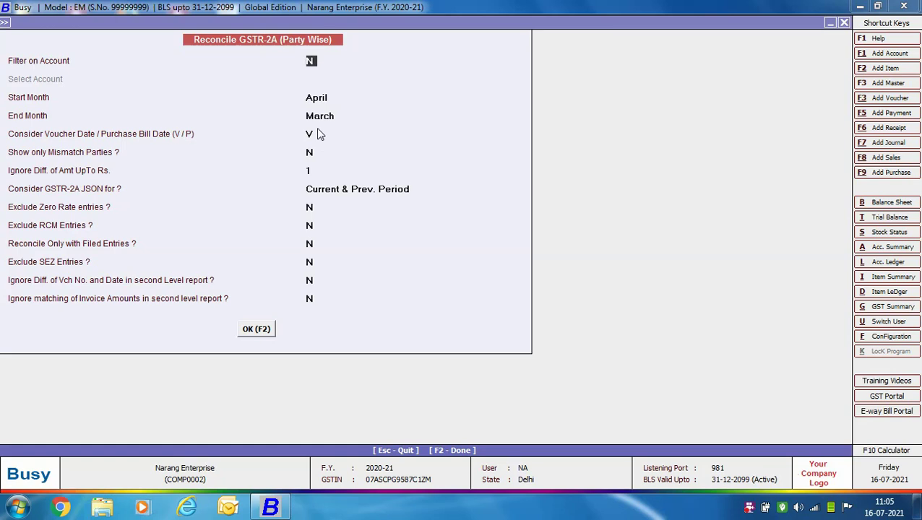
{"action": "key", "text": "Return"}
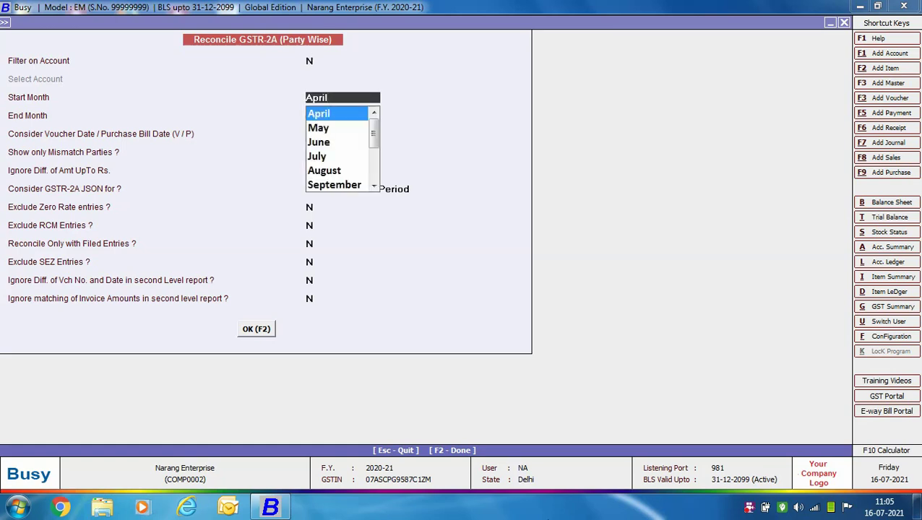
{"action": "type", "text": "jan"}
{"action": "key", "text": "Return"}
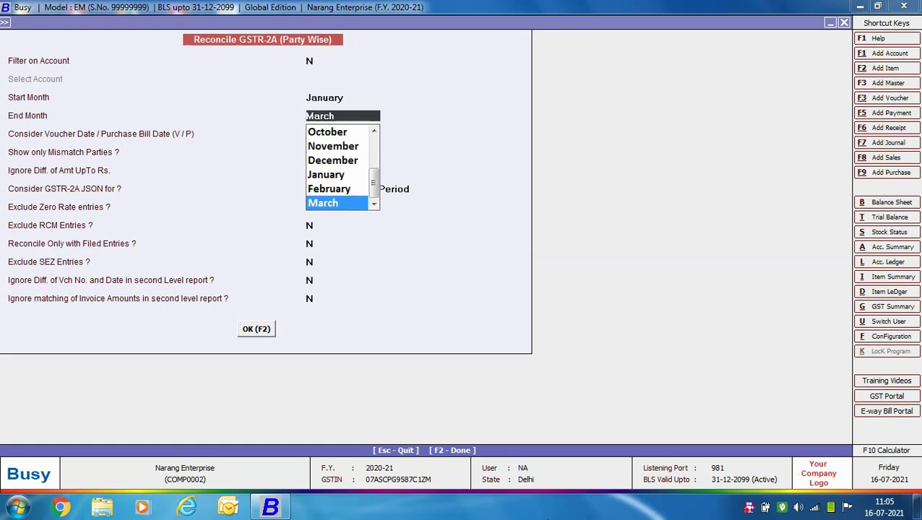
{"action": "key", "text": "Return"}
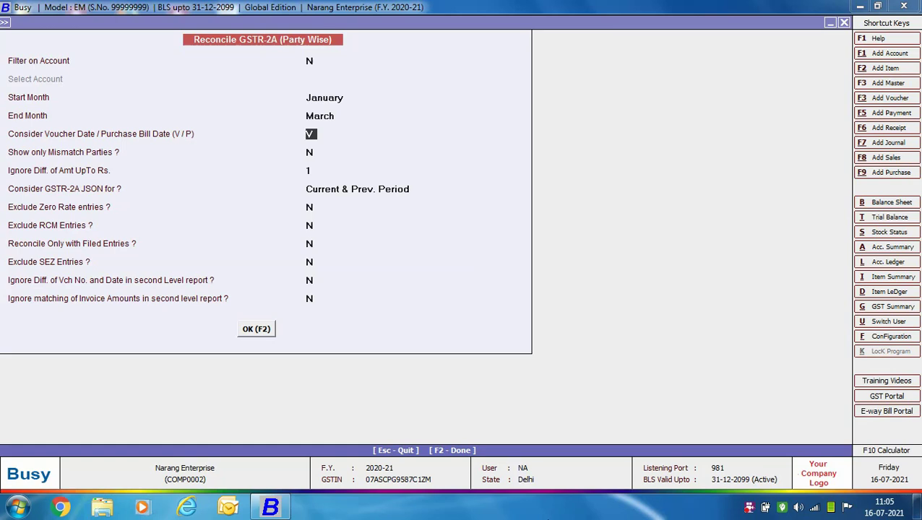
Step: Keep voucher date V, mismatch-only N and ignored difference Rs. 1, and set the GSTR-2A JSON consideration to Current Period Only
{"action": "key", "text": "Return"}
{"action": "key", "text": "Return"}
{"action": "key", "text": "Return"}
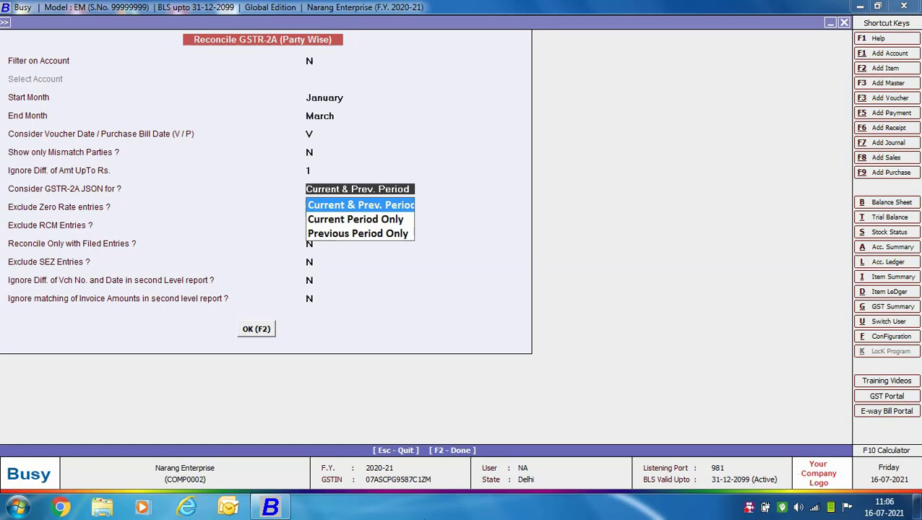
{"action": "key", "text": "Down"}
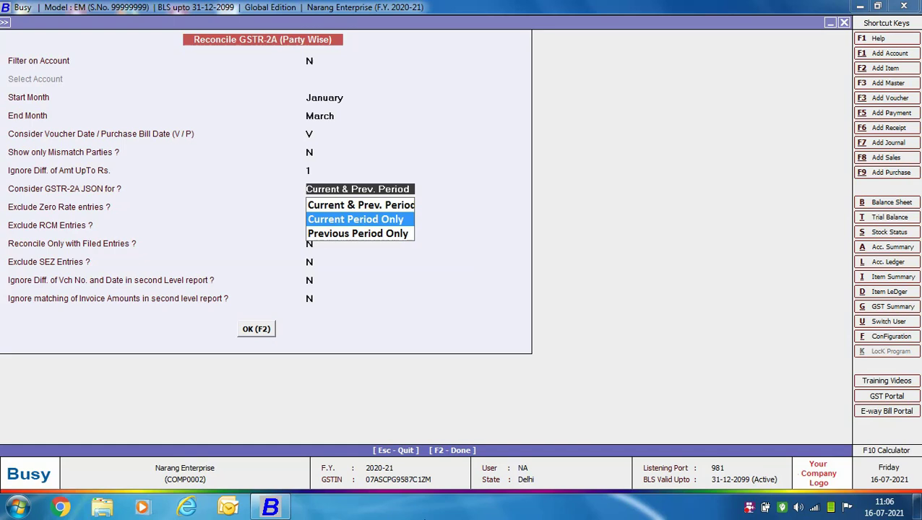
{"action": "key", "text": "Return"}
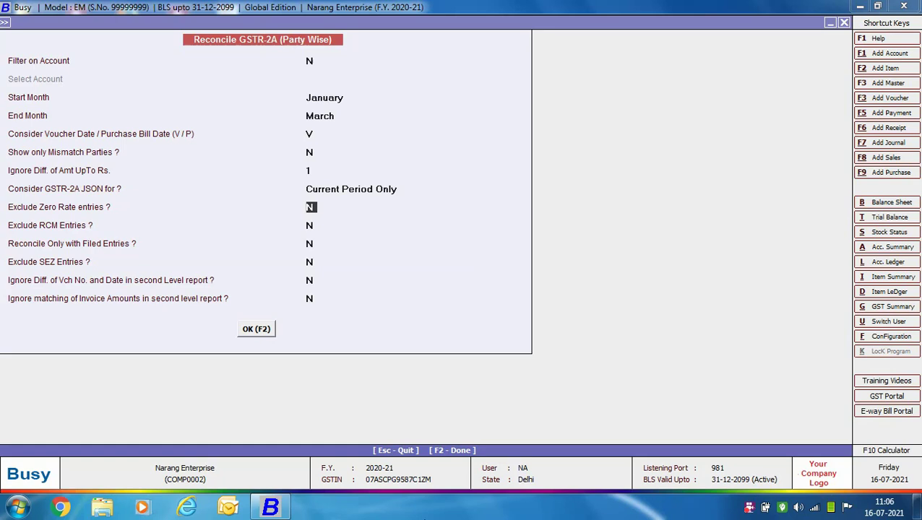
Step: Keep the remaining exclude, filed-entries and ignore options at N and generate the party-wise reconciliation report
{"action": "left_click", "coordinate": [311, 226]}
{"action": "left_click", "coordinate": [311, 244]}
{"action": "key", "text": "Return"}
{"action": "key", "text": "Return"}
{"action": "key", "text": "Return"}
{"action": "key", "text": "Return"}
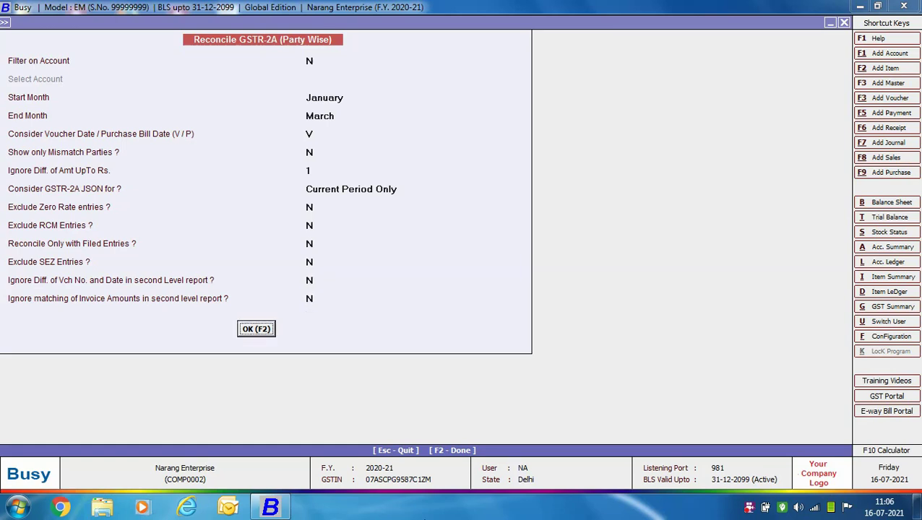
{"action": "key", "text": "Return"}
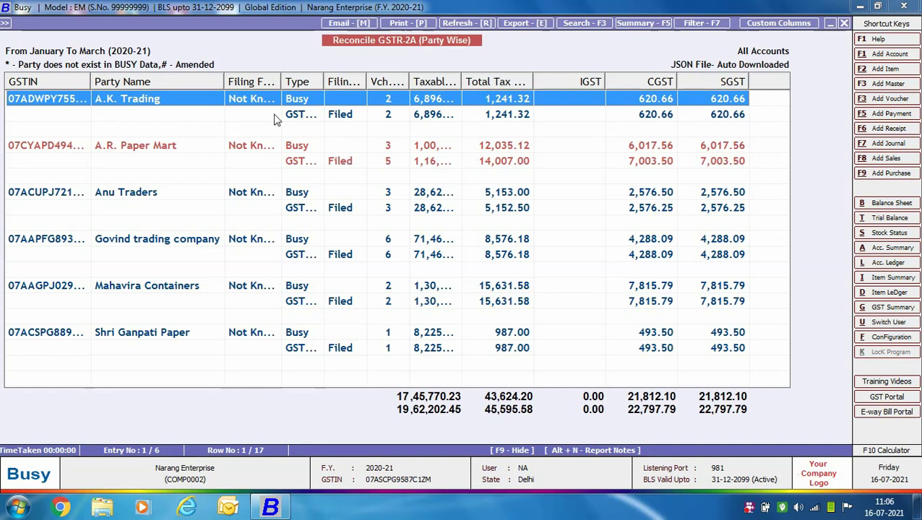
Step: View the BUSY Data entries of A.R. Paper Mart from the party-wise reconciliation report
{"action": "double_click", "coordinate": [425, 149]}
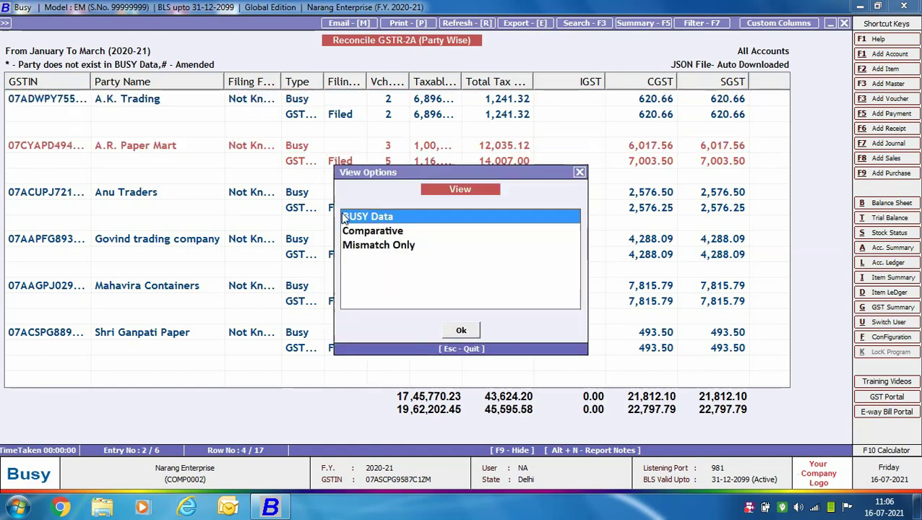
{"action": "left_click", "coordinate": [470, 331]}
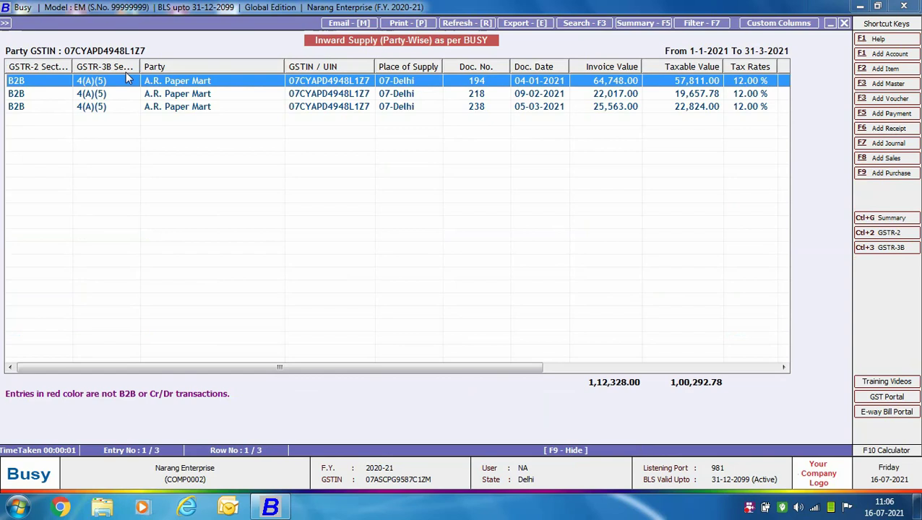
{"action": "key", "text": "Escape"}
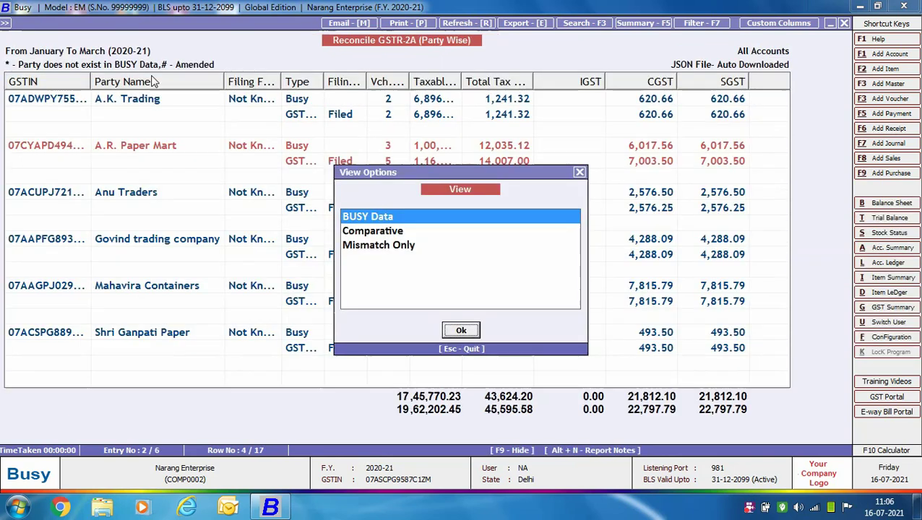
Step: Examine the Comparative view of A.R. Paper Mart's BUSY and GSTR-2A bills down to the last entry
{"action": "left_click", "coordinate": [394, 232]}
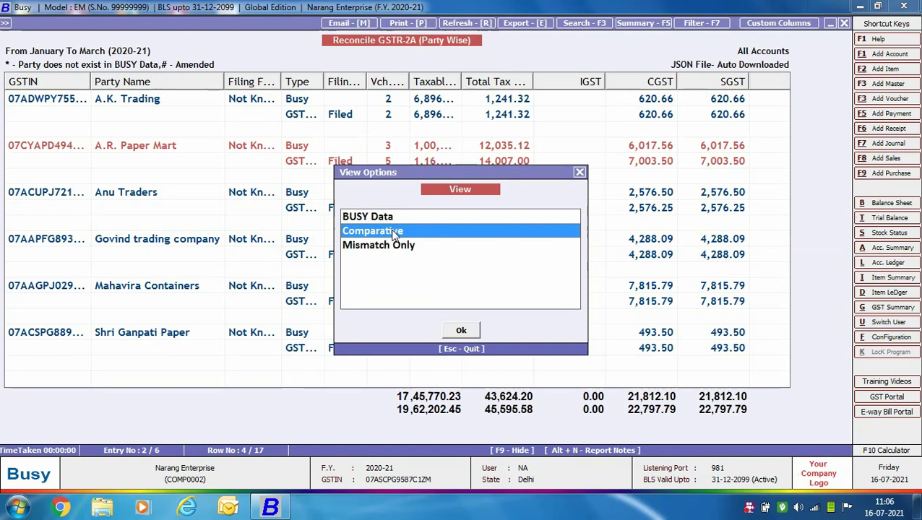
{"action": "double_click", "coordinate": [394, 232]}
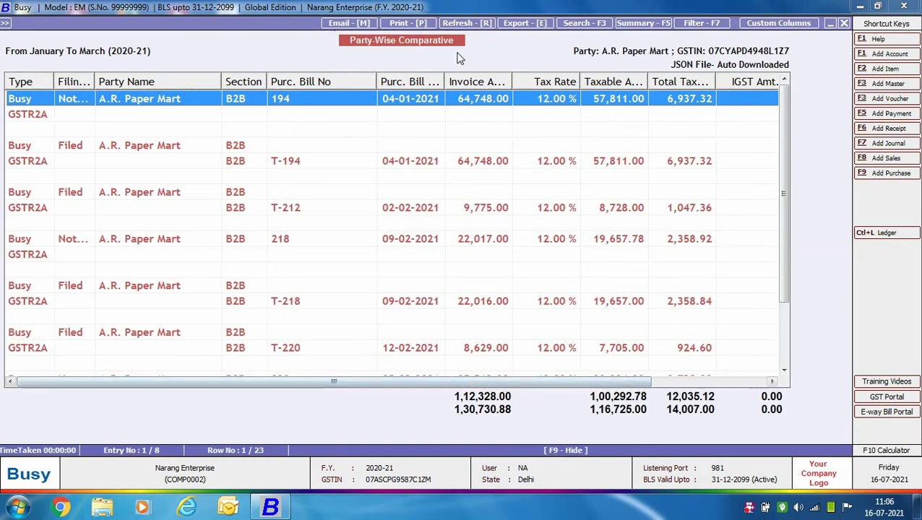
{"action": "scroll", "coordinate": [779, 159], "scroll_direction": "down", "scroll_amount": 2}
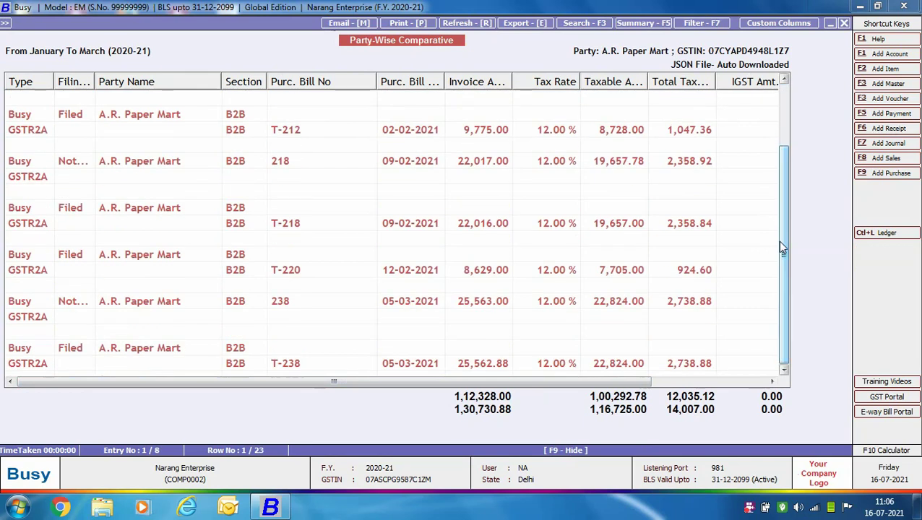
{"action": "key", "text": "Escape"}
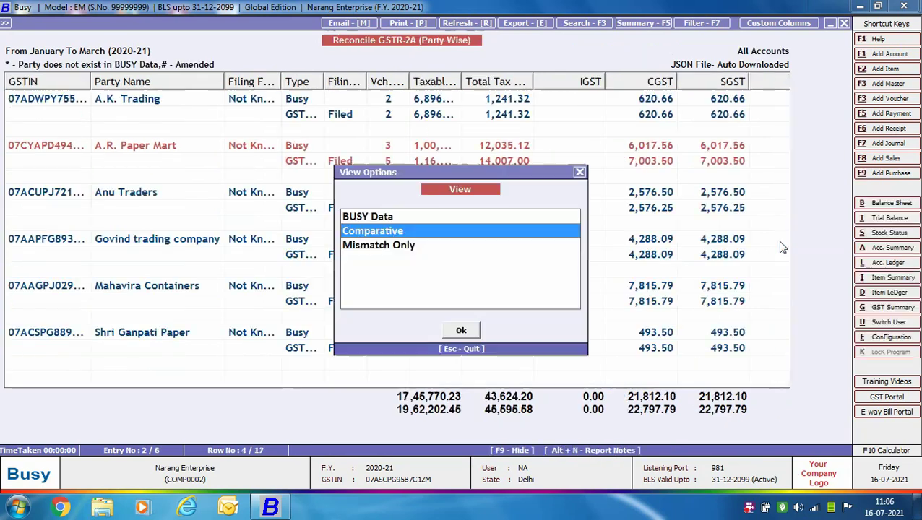
Step: View the Mismatch Only entries of A.R. Paper Mart and return to the party-wise reconciliation report
{"action": "left_click", "coordinate": [530, 251]}
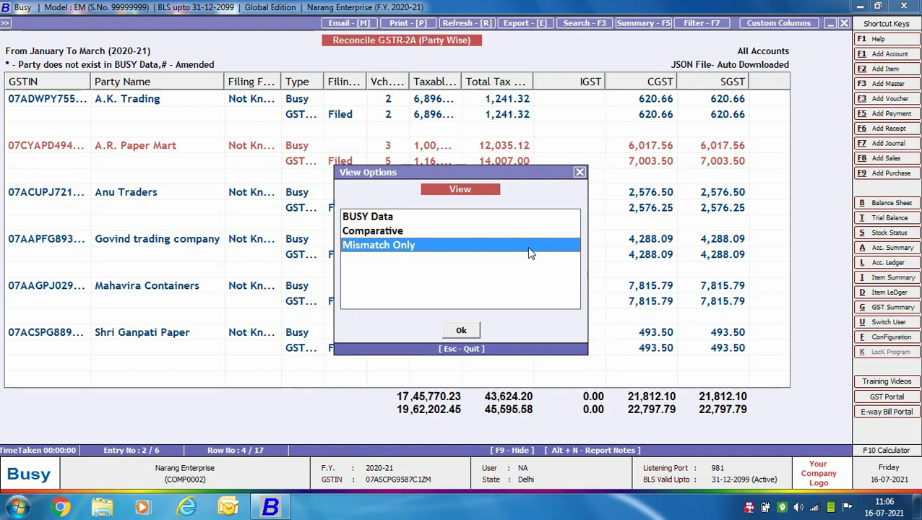
{"action": "key", "text": "Return"}
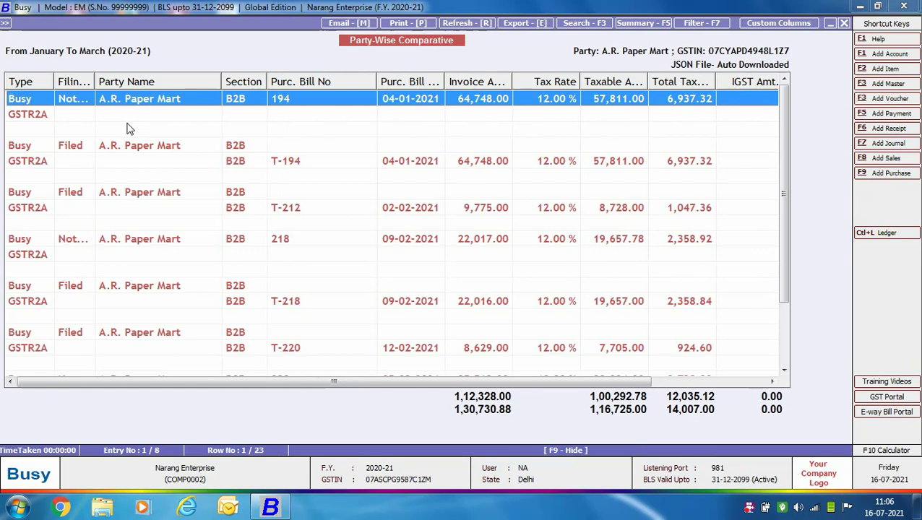
{"action": "key", "text": "Escape"}
{"action": "key", "text": "Escape"}
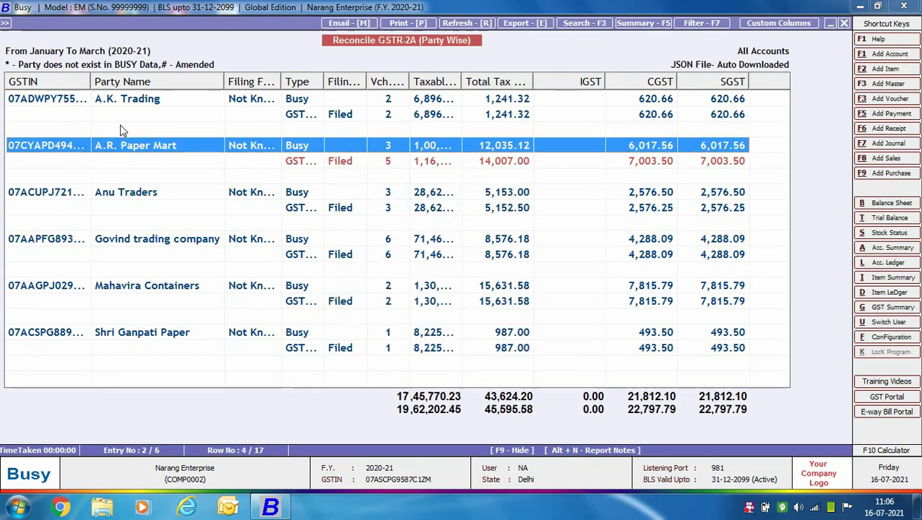
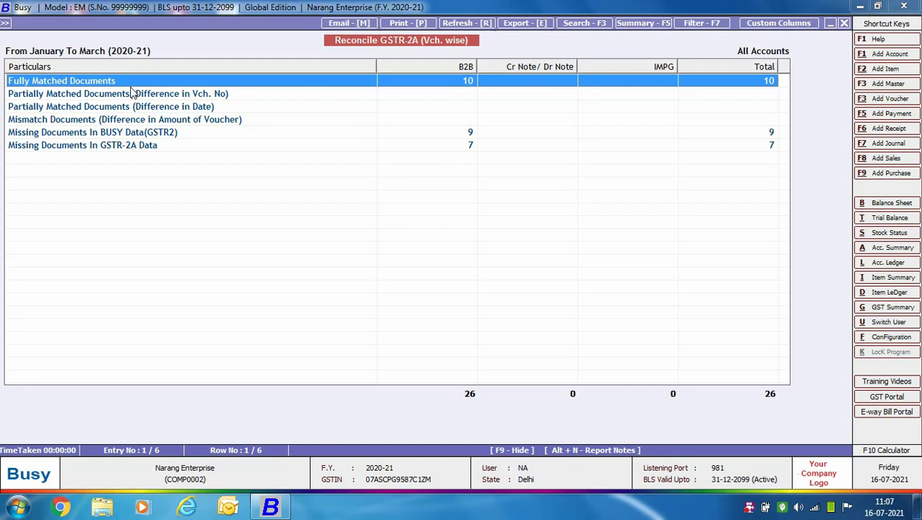
Step: View the fully matched documents in the voucher-wise GSTR-2A reconciliation, and select the partially matched category with a difference in date
{"action": "double_click", "coordinate": [479, 84]}
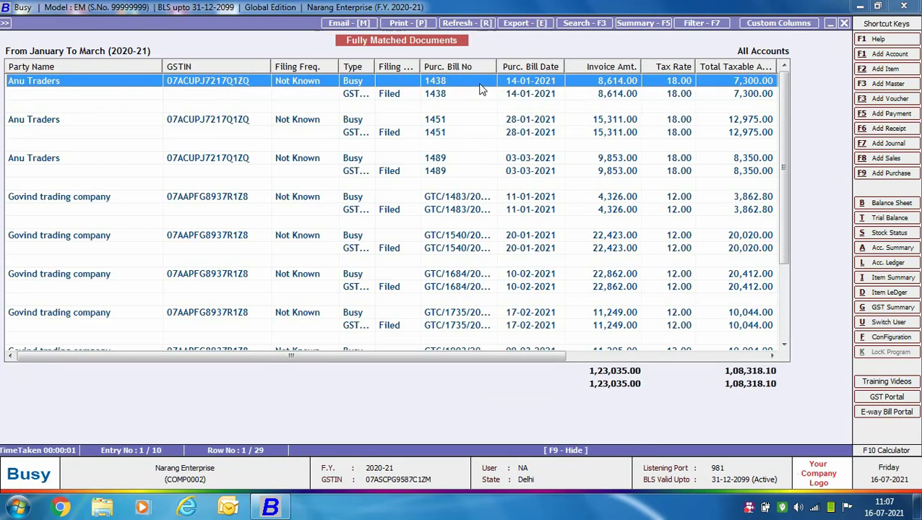
{"action": "key", "text": "Escape"}
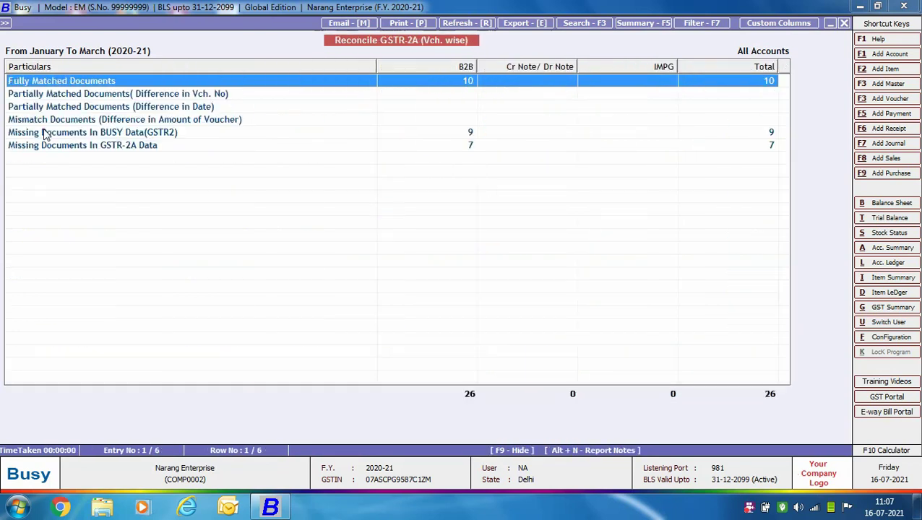
{"action": "left_click", "coordinate": [266, 96]}
{"action": "left_click", "coordinate": [242, 110]}
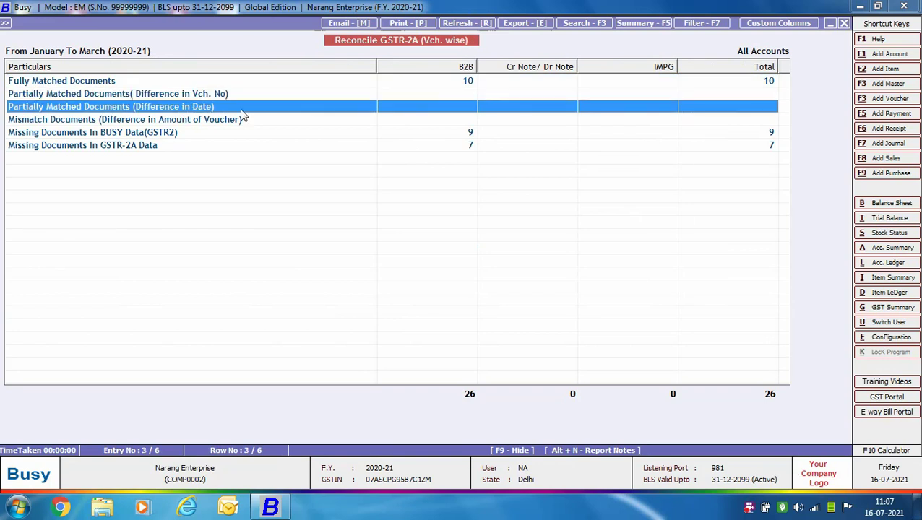
Step: View the documents missing in BUSY Data (GSTR2) from the voucher-wise GSTR-2A reconciliation and return to the category list
{"action": "left_click", "coordinate": [243, 120]}
{"action": "left_click", "coordinate": [101, 133]}
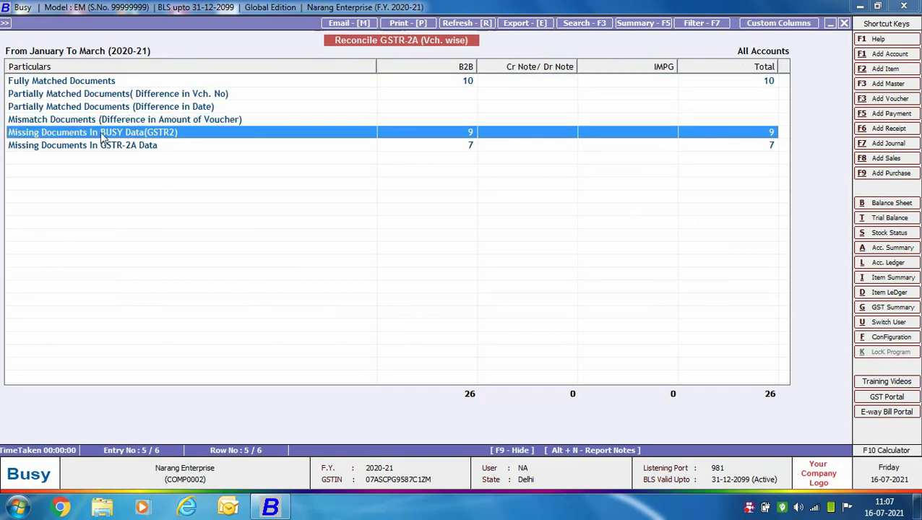
{"action": "double_click", "coordinate": [471, 136]}
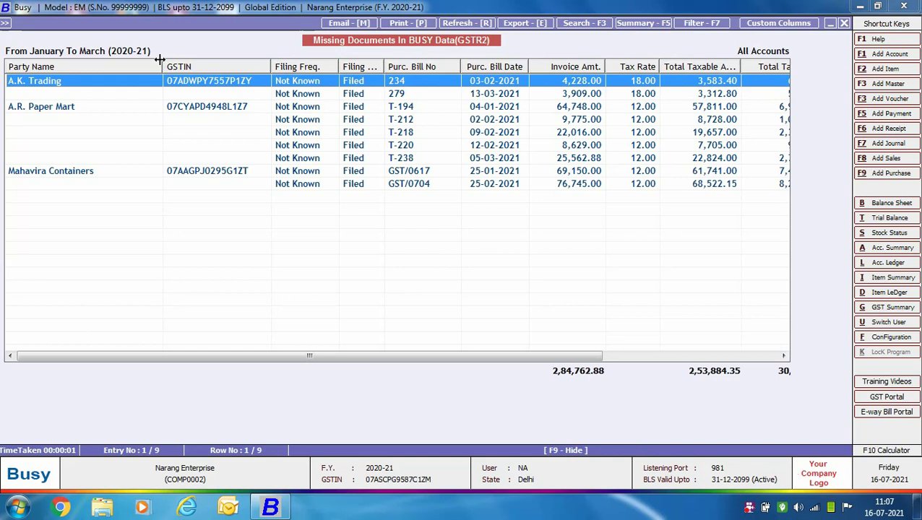
{"action": "key", "text": "Escape"}
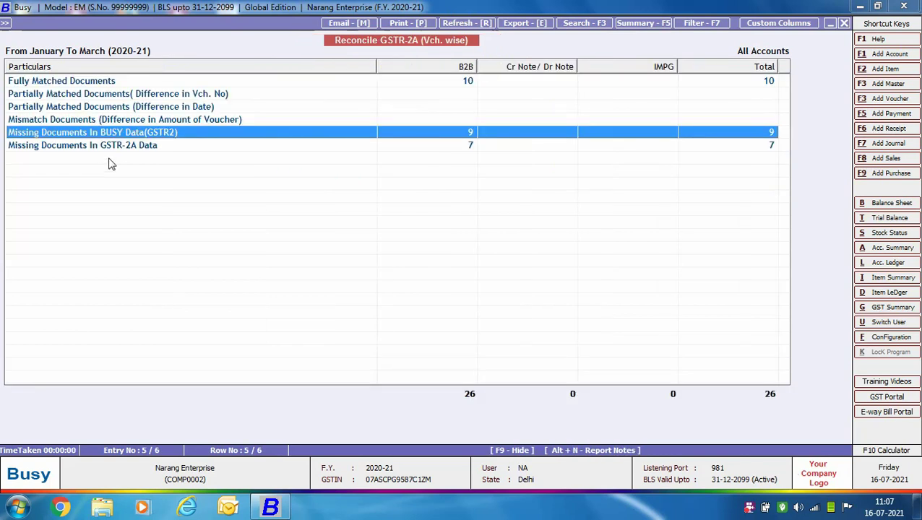
Step: View the documents missing in GSTR-2A data, and close the voucher-wise GSTR-2A reconciliation
{"action": "left_click", "coordinate": [50, 151]}
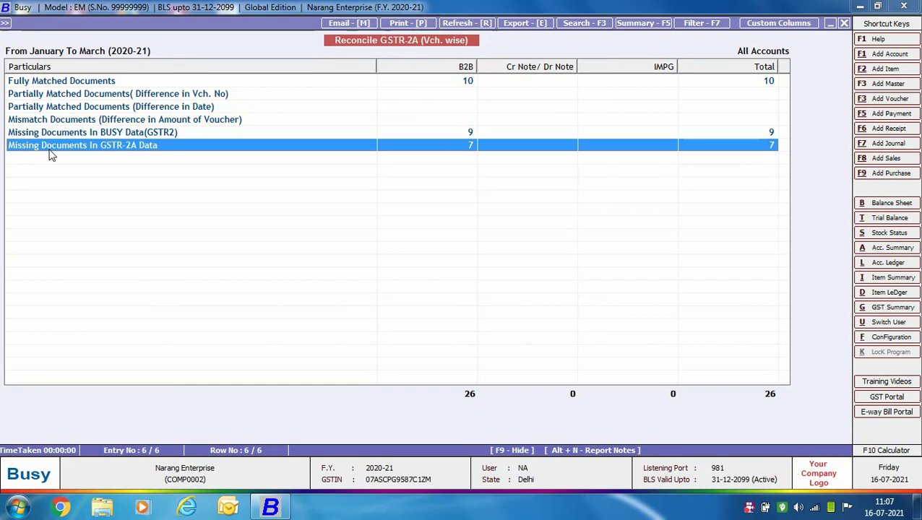
{"action": "key", "text": "Return"}
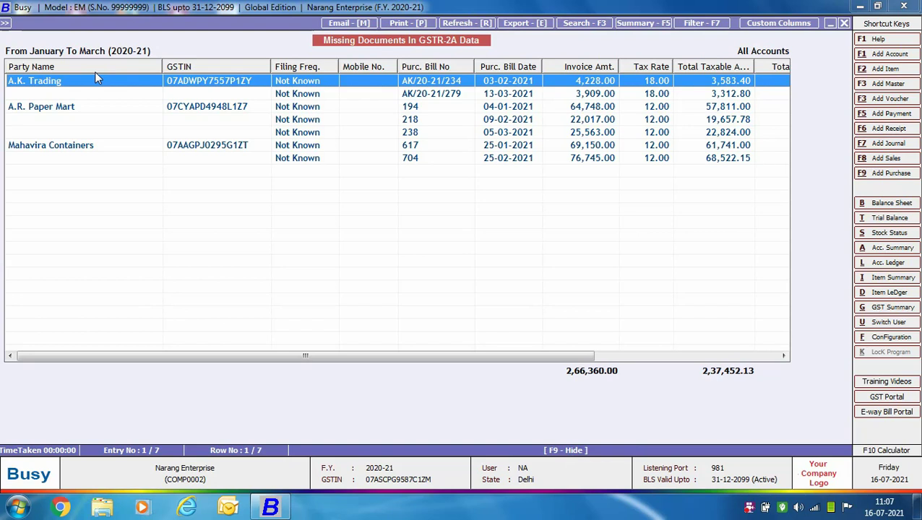
{"action": "key", "text": "Escape"}
{"action": "key", "text": "Escape"}
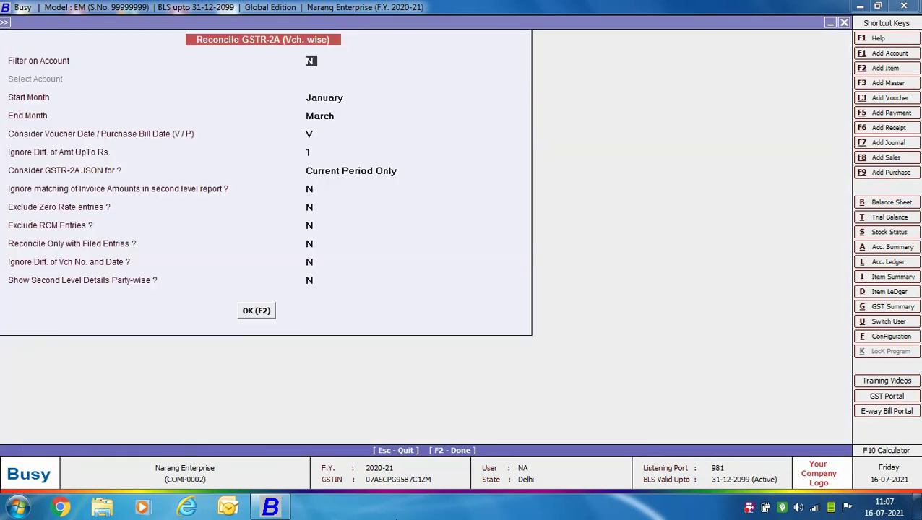
{"action": "key", "text": "Escape"}
{"action": "key", "text": "Escape"}
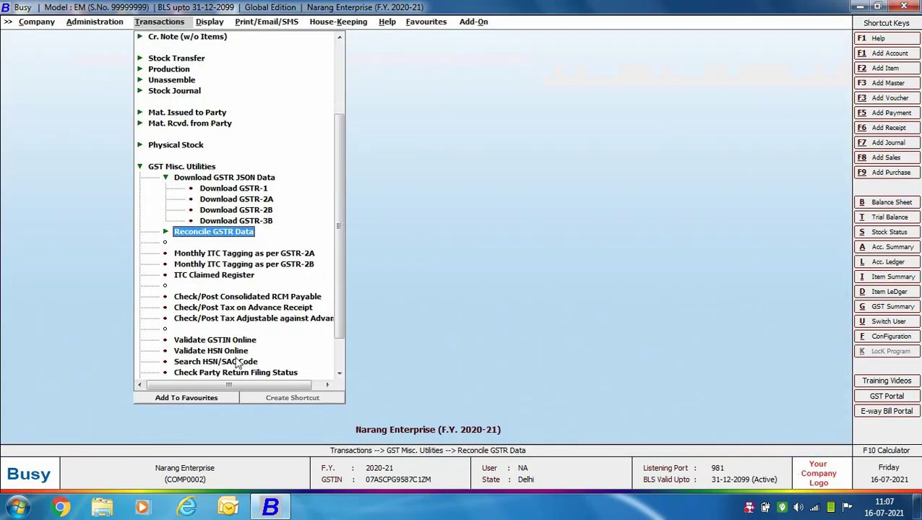
Step: Auto-download the GSTR-2B data for January, February and March, and close the download window
{"action": "left_click", "coordinate": [254, 212]}
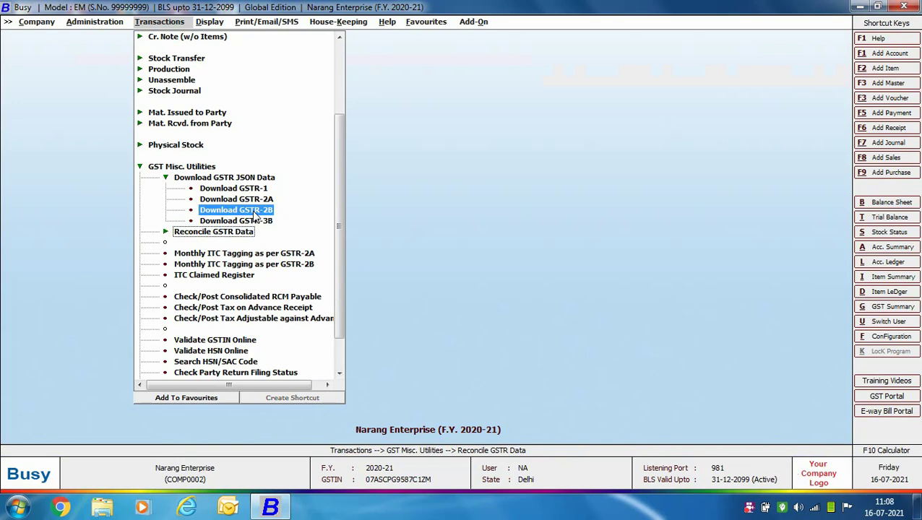
{"action": "double_click", "coordinate": [254, 213]}
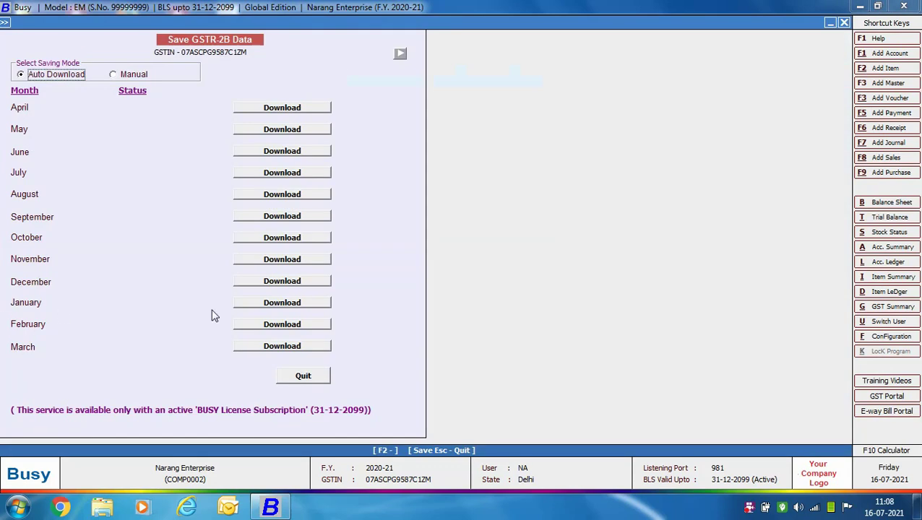
{"action": "left_click", "coordinate": [326, 304]}
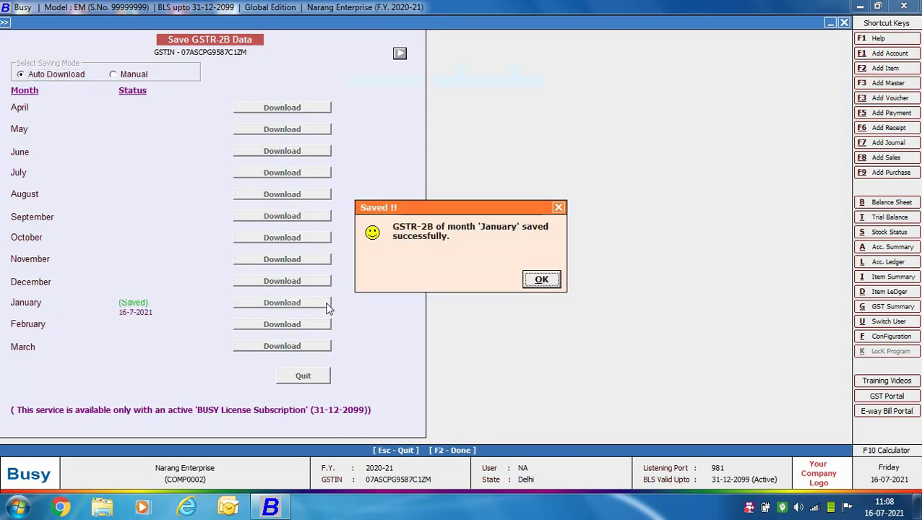
{"action": "key", "text": "Return"}
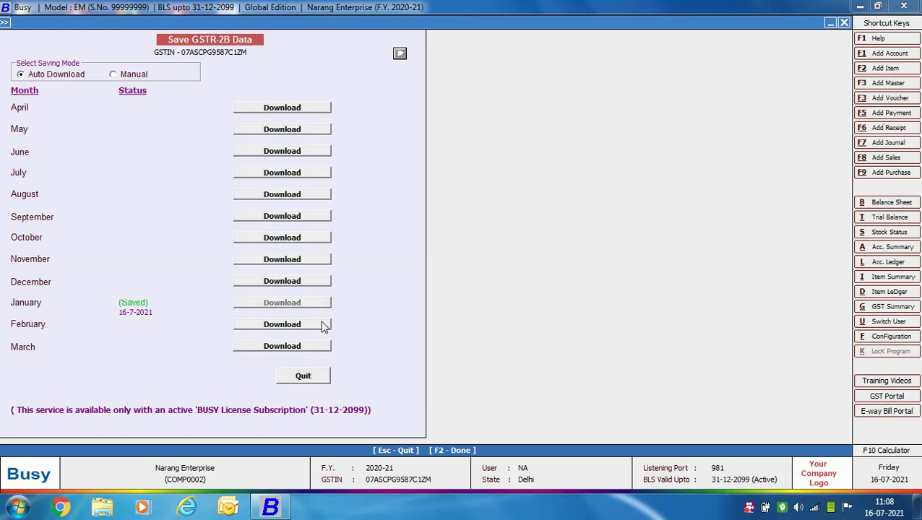
{"action": "left_click", "coordinate": [321, 323]}
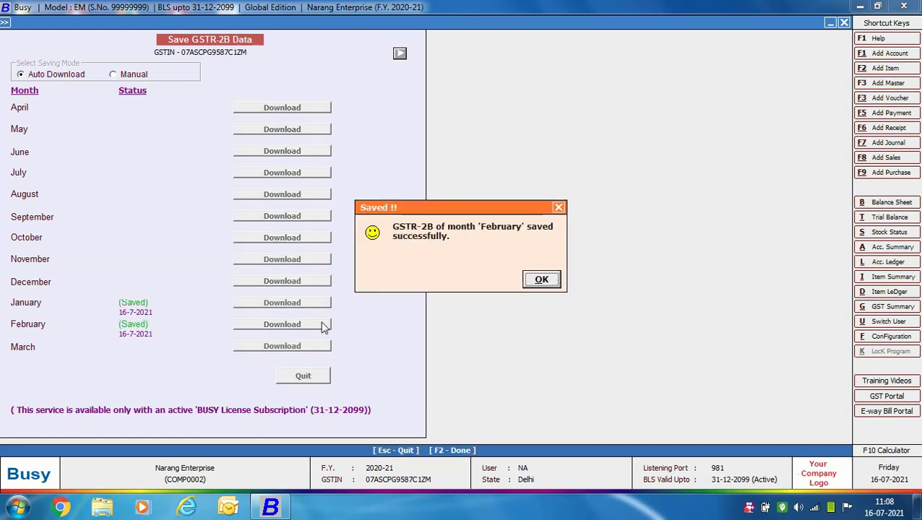
{"action": "key", "text": "Return"}
{"action": "left_click", "coordinate": [309, 348]}
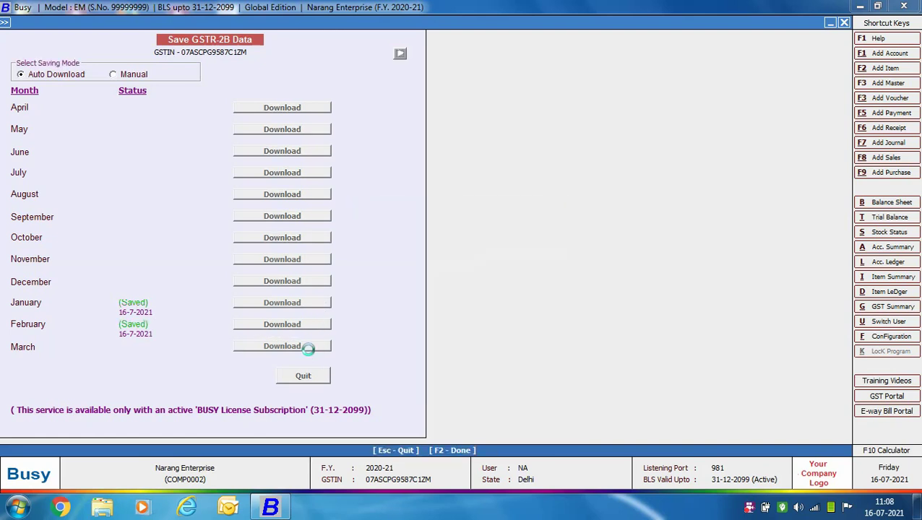
{"action": "key", "text": "Return"}
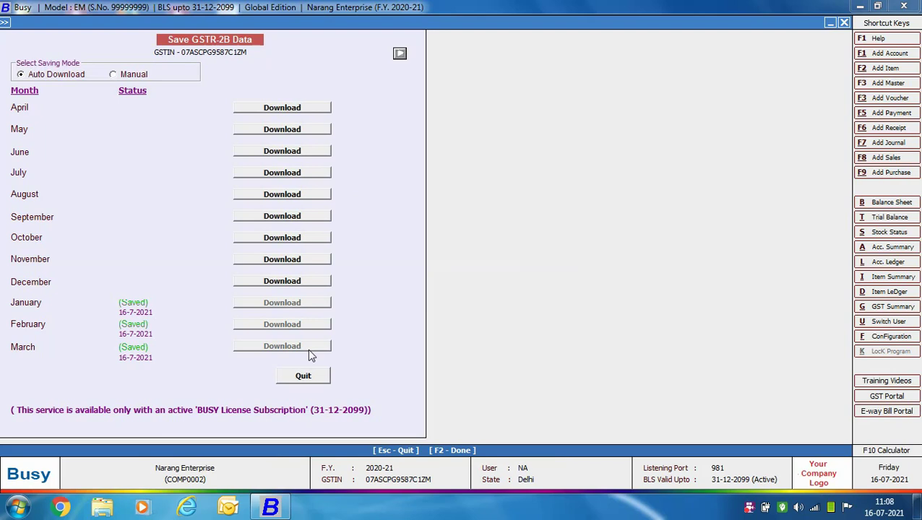
{"action": "left_click", "coordinate": [312, 376]}
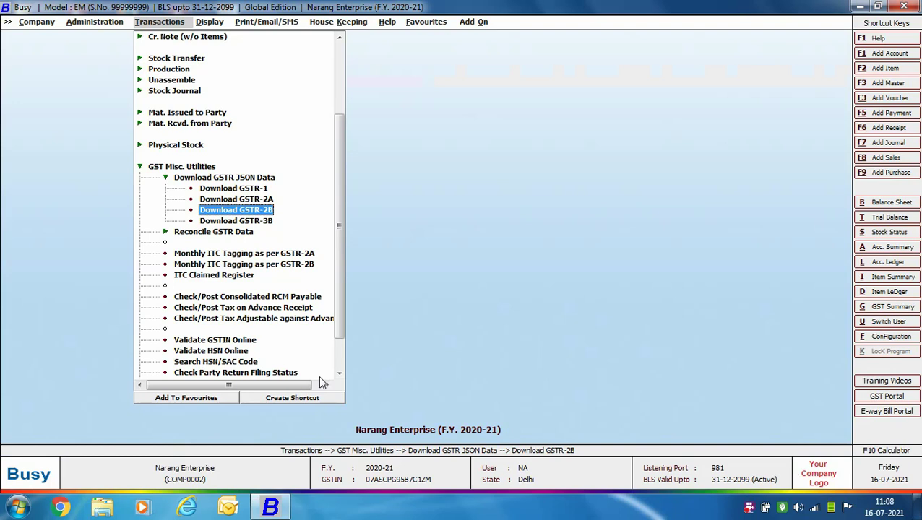
Step: Start the party-wise GSTR-2B reconciliation and set its period from January to March
{"action": "double_click", "coordinate": [222, 232]}
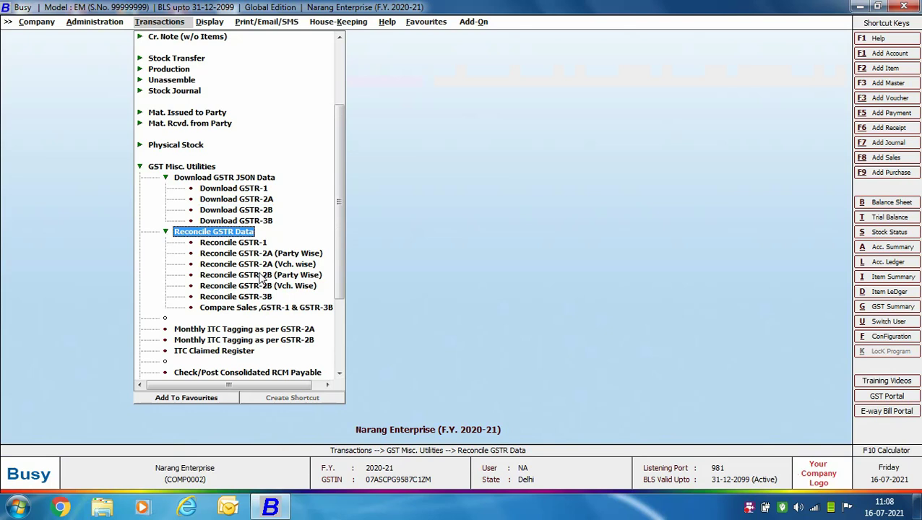
{"action": "double_click", "coordinate": [260, 276]}
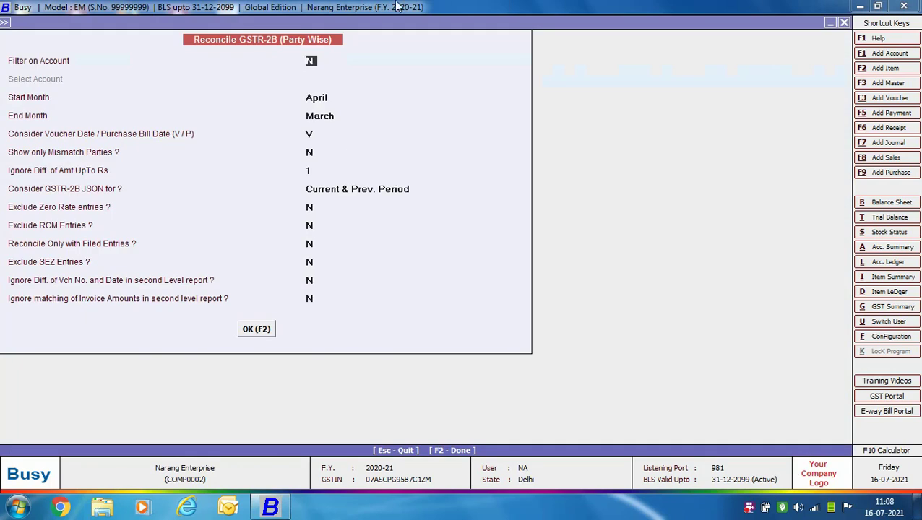
{"action": "key", "text": "Return"}
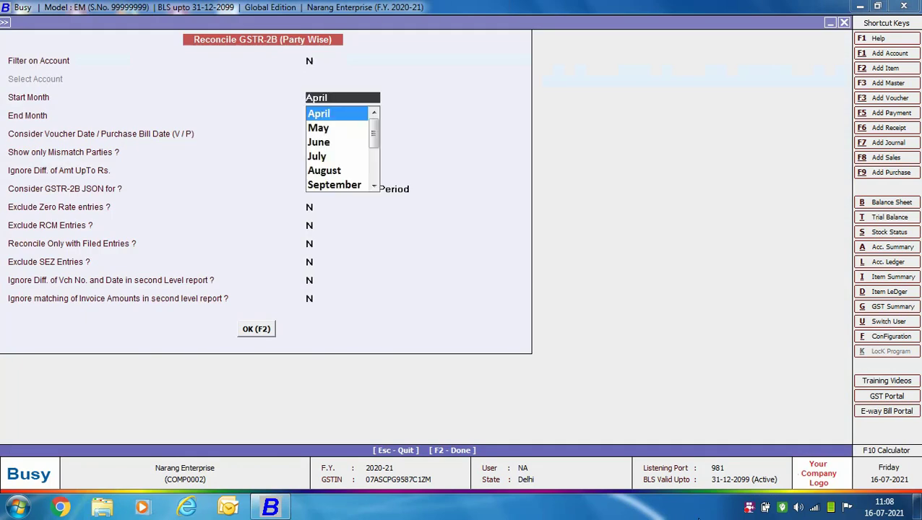
{"action": "key", "text": "j"}
{"action": "key", "text": "Return"}
{"action": "key", "text": "Return"}
{"action": "key", "text": "Return"}
{"action": "key", "text": "Return"}
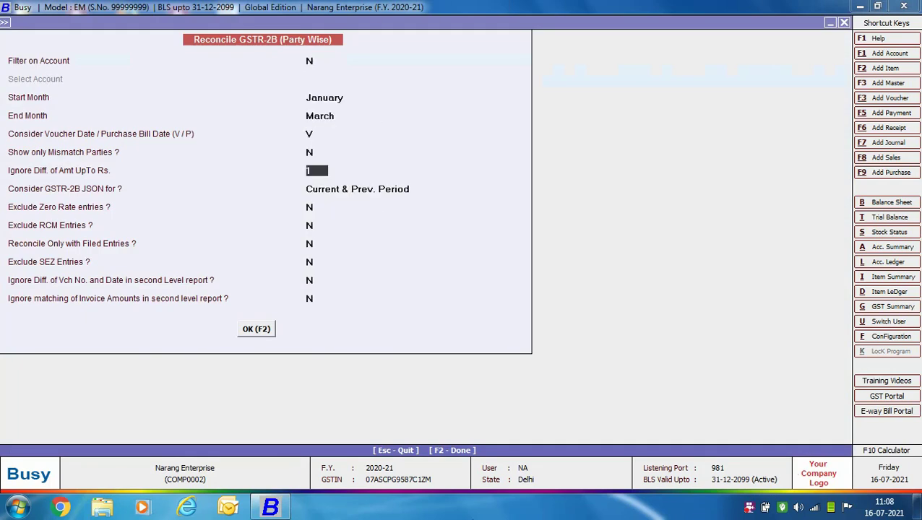
Step: Set the GSTR-2B JSON to Current Period Only and generate the party-wise reconciliation report with the other options left as they are
{"action": "key", "text": "Return"}
{"action": "key", "text": "Down"}
{"action": "key", "text": "Return"}
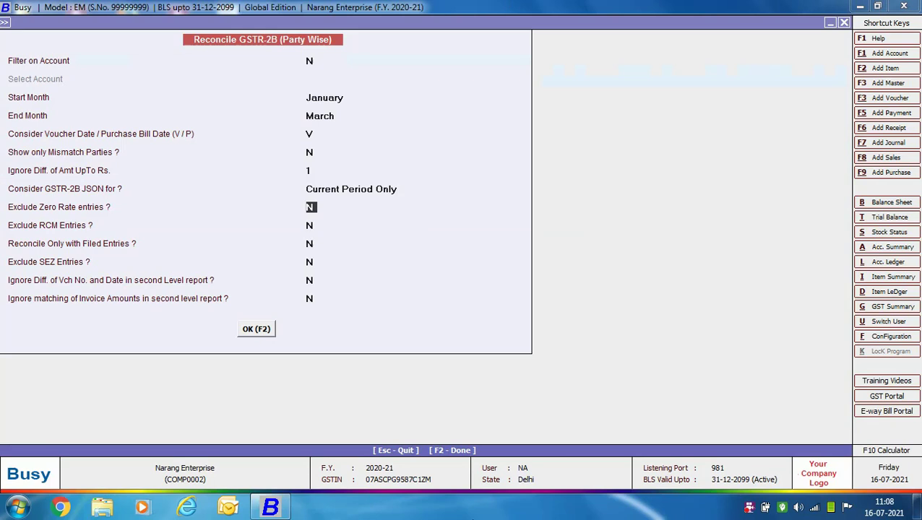
{"action": "key", "text": "Return"}
{"action": "key", "text": "Return"}
{"action": "key", "text": "Return"}
{"action": "key", "text": "Return"}
{"action": "key", "text": "Return"}
{"action": "key", "text": "Return"}
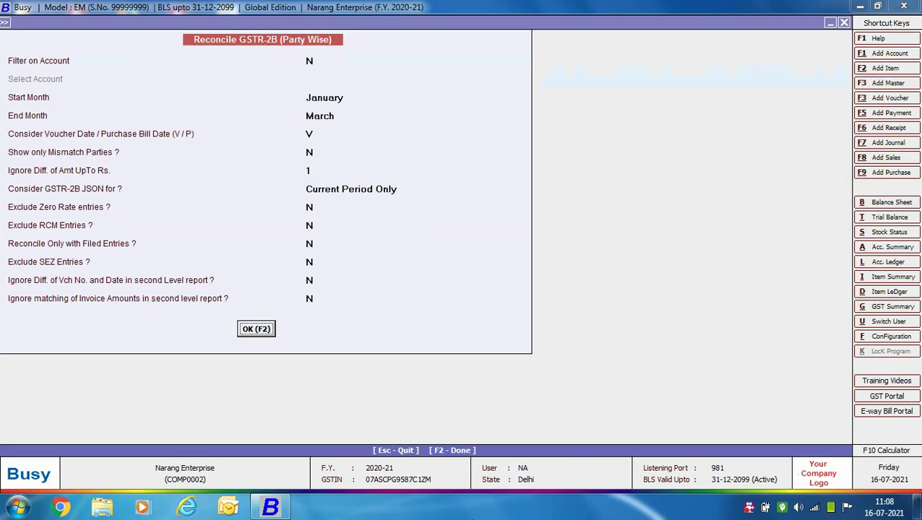
{"action": "key", "text": "Return"}
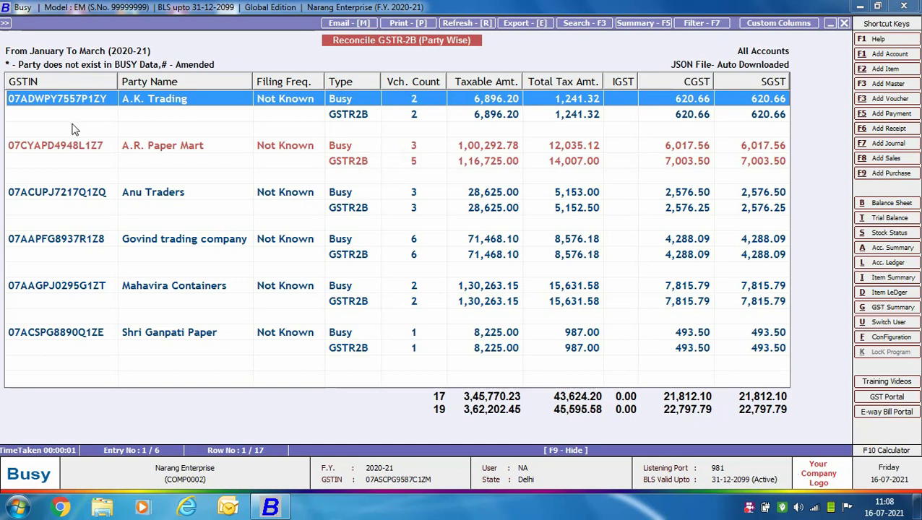
Step: Bring up the view options for A.R. Paper Mart, and leave the party-wise GSTR-2B reconciliation without choosing one
{"action": "left_click", "coordinate": [376, 152]}
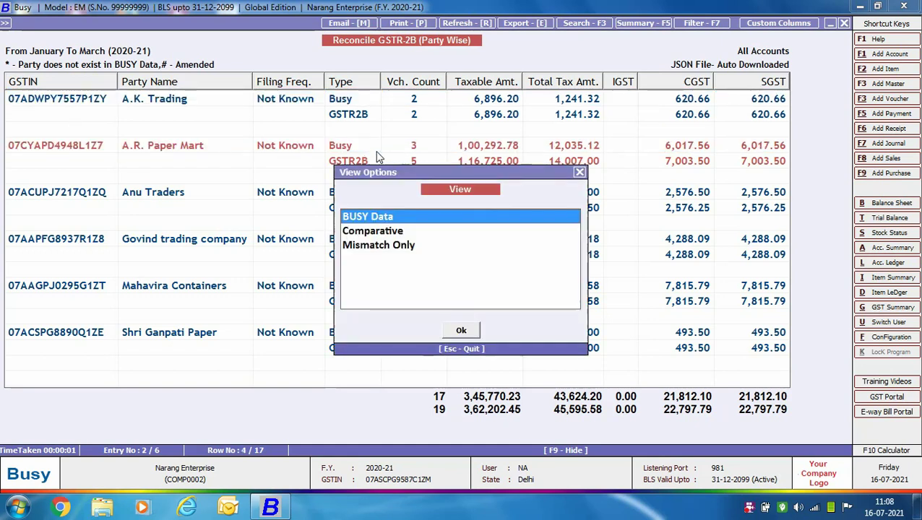
{"action": "left_click", "coordinate": [377, 158]}
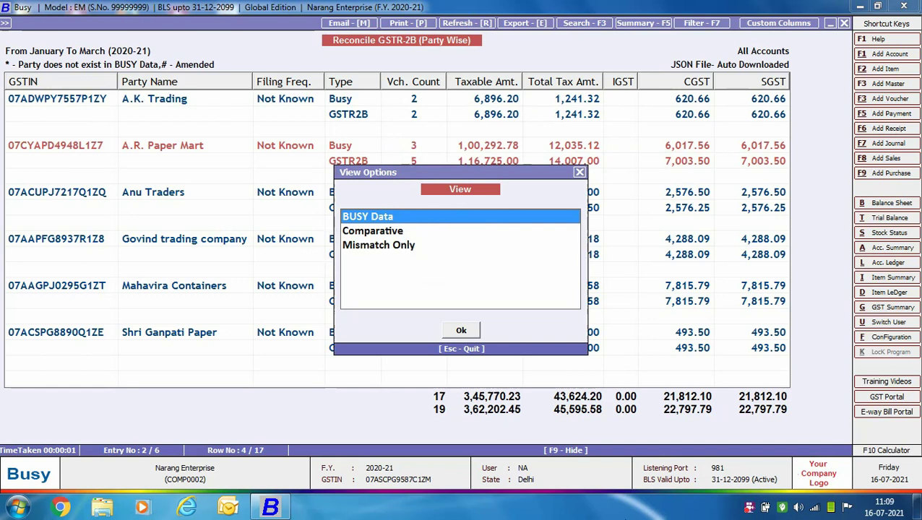
{"action": "key", "text": "Escape"}
{"action": "key", "text": "Escape"}
{"action": "key", "text": "Escape"}
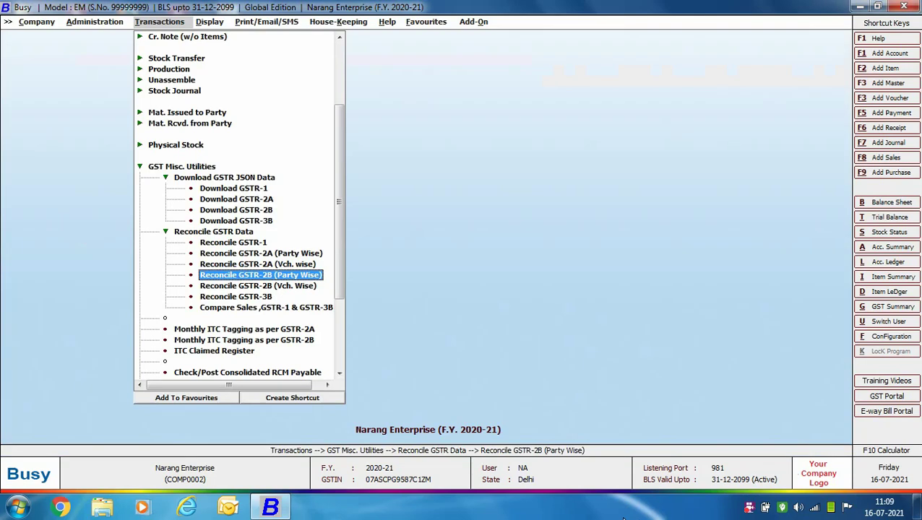
Step: Generate the voucher-wise GSTR-2B reconciliation report for January to March, keeping the remaining options as they are
{"action": "key", "text": "Down"}
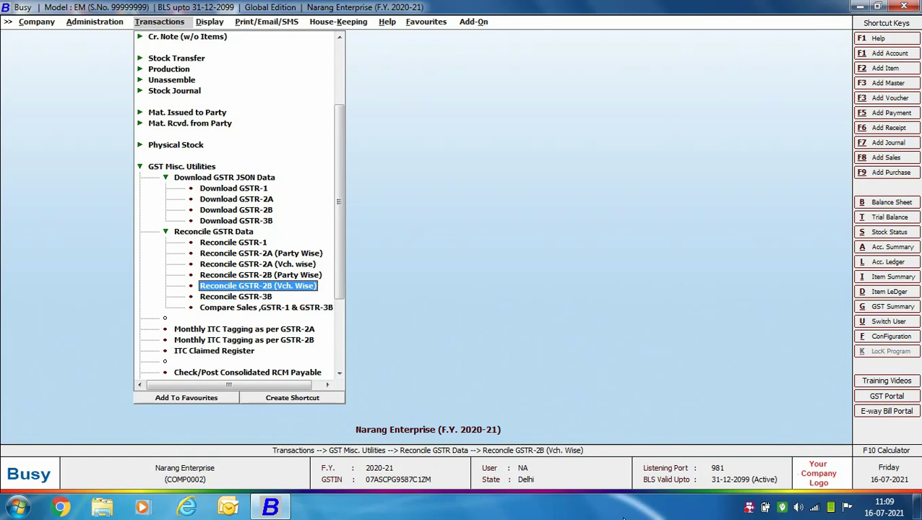
{"action": "key", "text": "Return"}
{"action": "key", "text": "Return"}
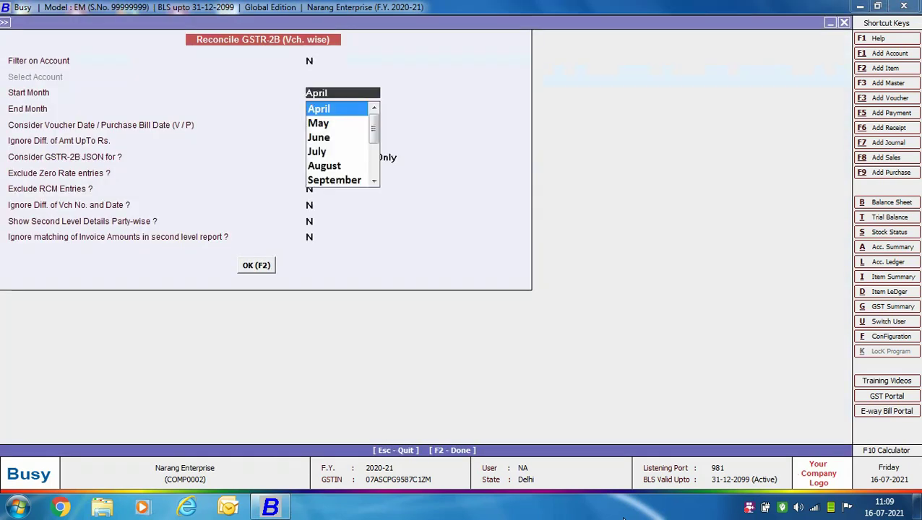
{"action": "key", "text": "Down"}
{"action": "key", "text": "Down"}
{"action": "key", "text": "Down"}
{"action": "key", "text": "Down"}
{"action": "key", "text": "Down"}
{"action": "key", "text": "Down"}
{"action": "key", "text": "Down"}
{"action": "key", "text": "Down"}
{"action": "key", "text": "Down"}
{"action": "key", "text": "Return"}
{"action": "key", "text": "Return"}
{"action": "key", "text": "Return"}
{"action": "key", "text": "Return"}
{"action": "key", "text": "Return"}
{"action": "key", "text": "Return"}
{"action": "key", "text": "Return"}
{"action": "key", "text": "Return"}
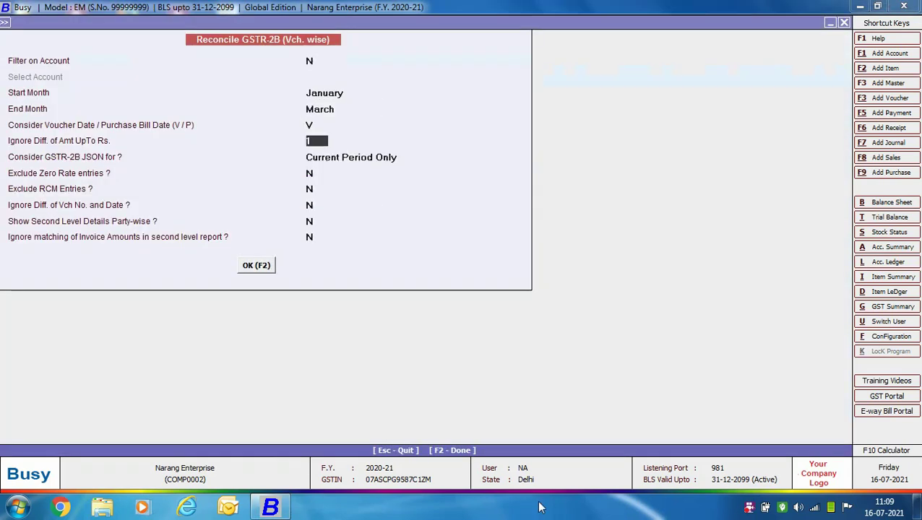
{"action": "key", "text": "Return"}
{"action": "key", "text": "Return"}
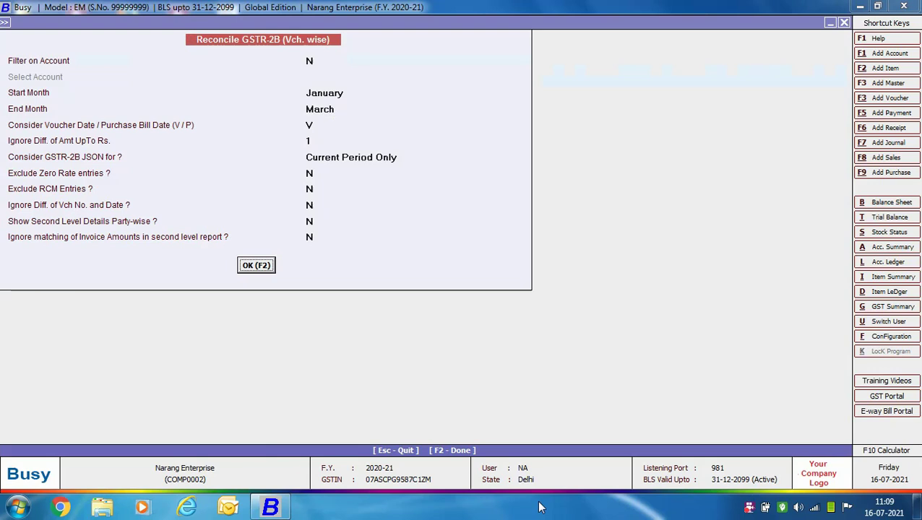
{"action": "key", "text": "Return"}
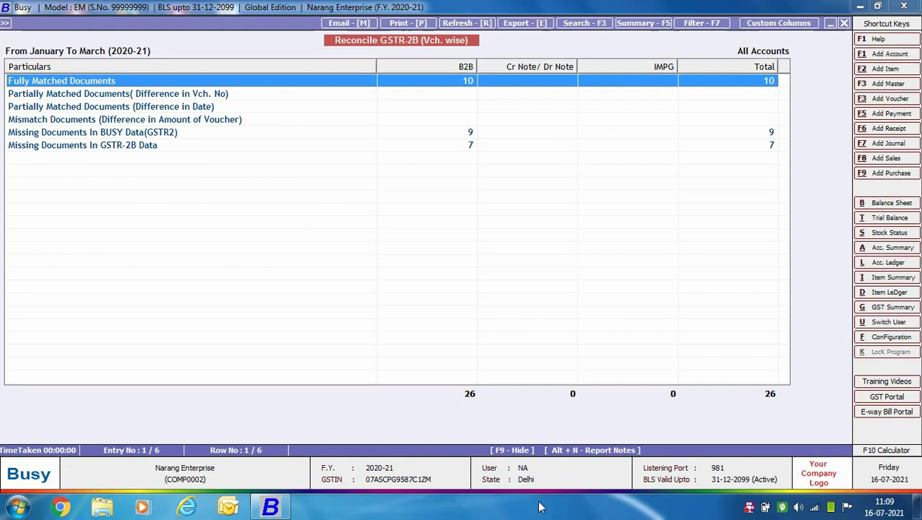
Step: View the fully matched documents in the voucher-wise GSTR-2B reconciliation and return to the category list
{"action": "key", "text": "Return"}
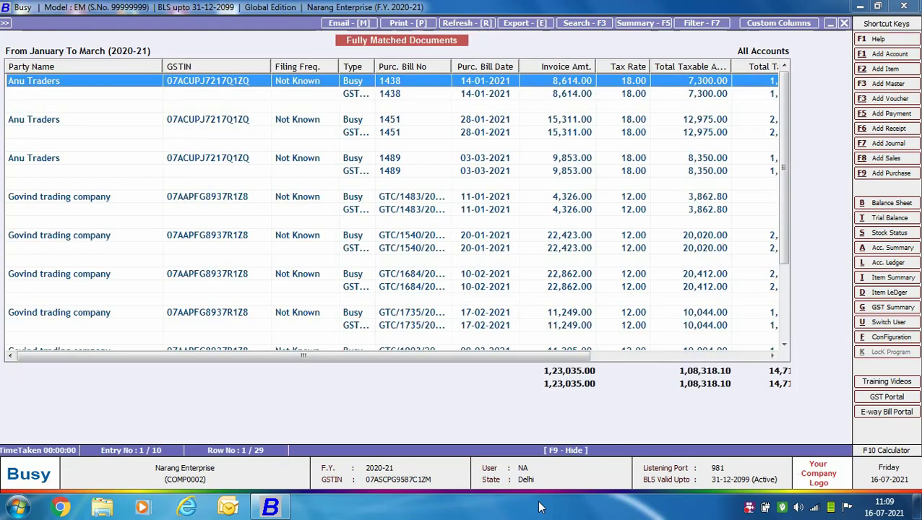
{"action": "key", "text": "Escape"}
{"action": "key", "text": "Down"}
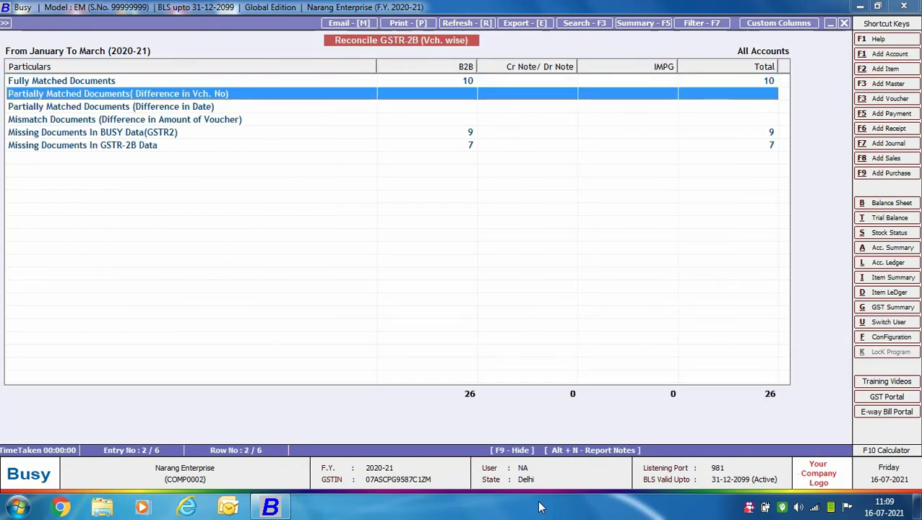
Step: View the documents missing in BUSY Data (GSTR2) from the voucher-wise GSTR-2B reconciliation
{"action": "left_click", "coordinate": [204, 107]}
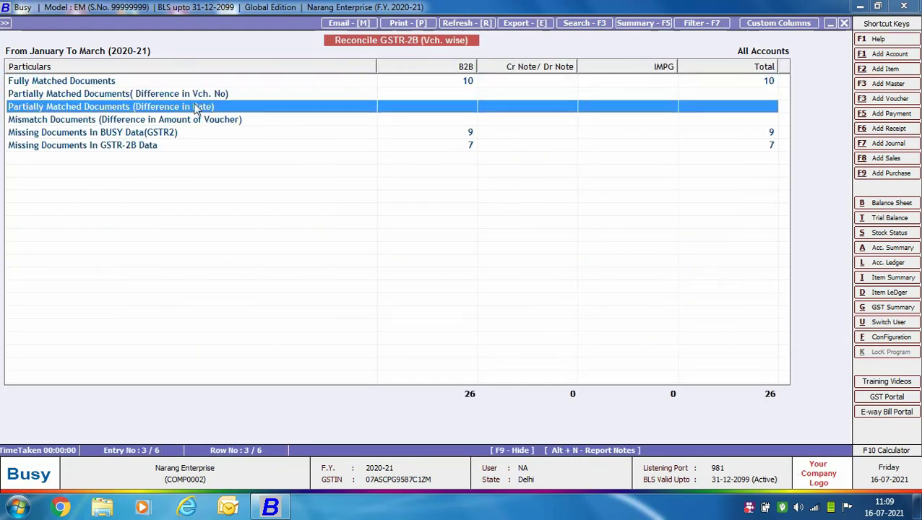
{"action": "left_click", "coordinate": [246, 119]}
{"action": "left_click", "coordinate": [286, 132]}
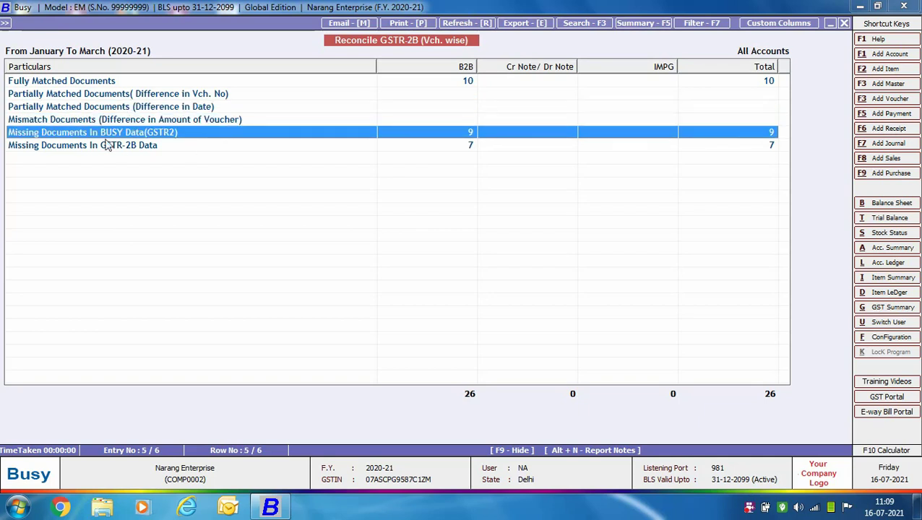
{"action": "key", "text": "Return"}
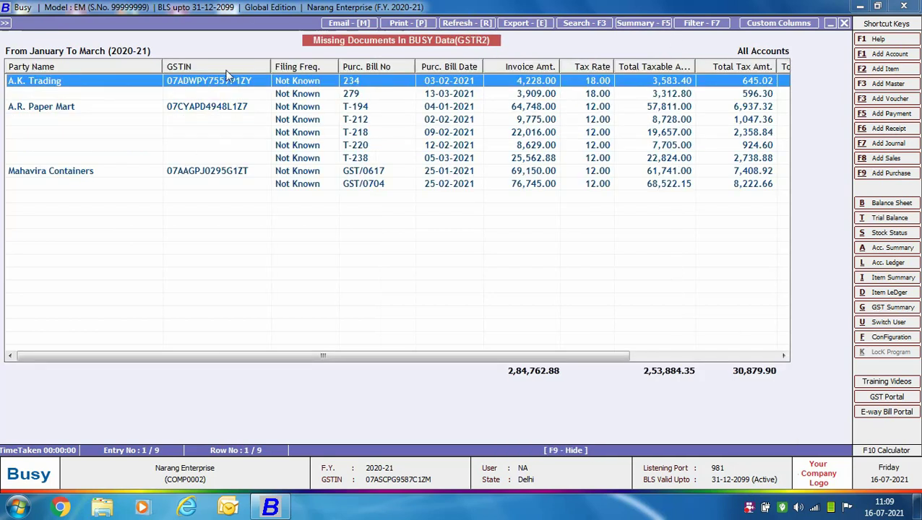
Step: View the documents missing in GSTR-2B Data from the voucher-wise GSTR-2B reconciliation and return to the category list
{"action": "key", "text": "Escape"}
{"action": "key", "text": "Down"}
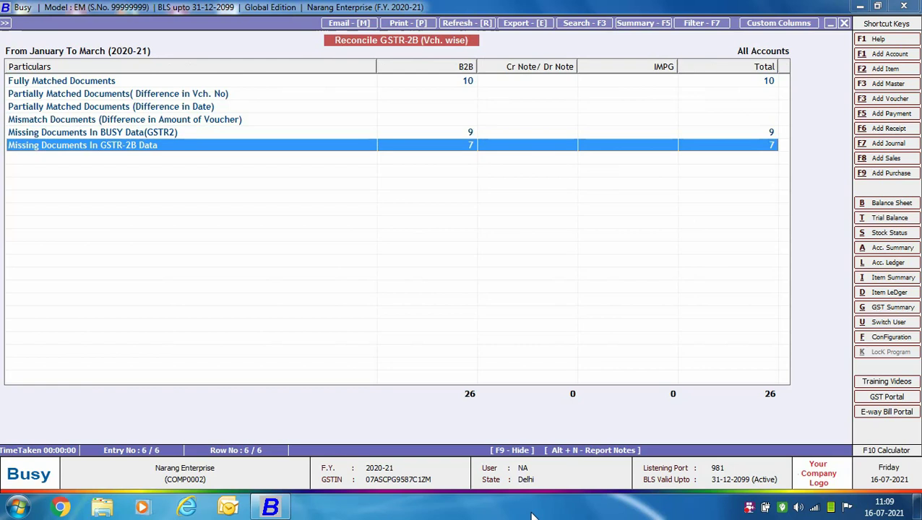
{"action": "key", "text": "Return"}
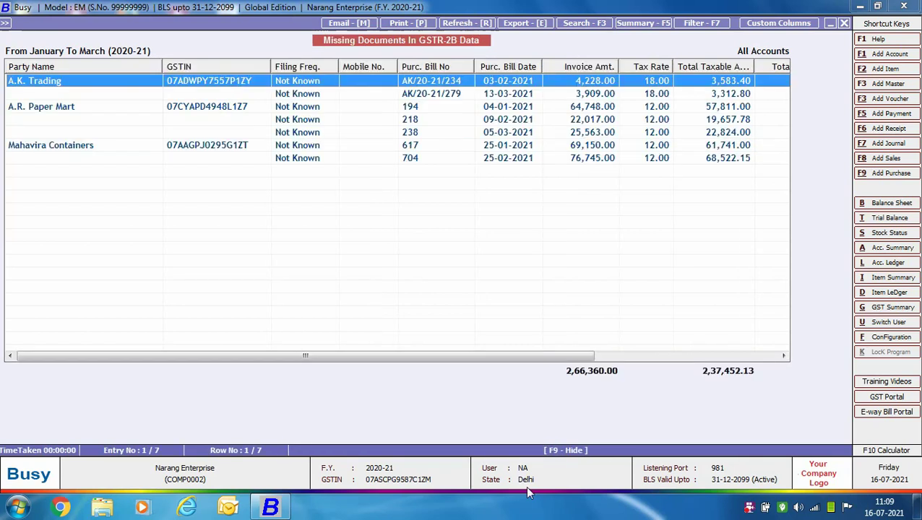
{"action": "key", "text": "Escape"}
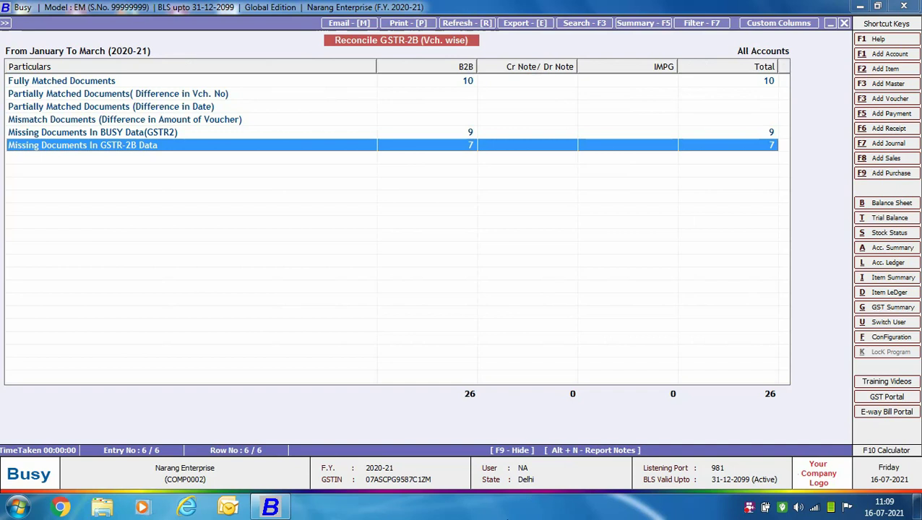
Step: Close the voucher-wise GSTR-2B reconciliation report and its options, going back to the main screen
{"action": "key", "text": "Return"}
{"action": "key", "text": "Escape"}
{"action": "key", "text": "Escape"}
{"action": "key", "text": "Escape"}
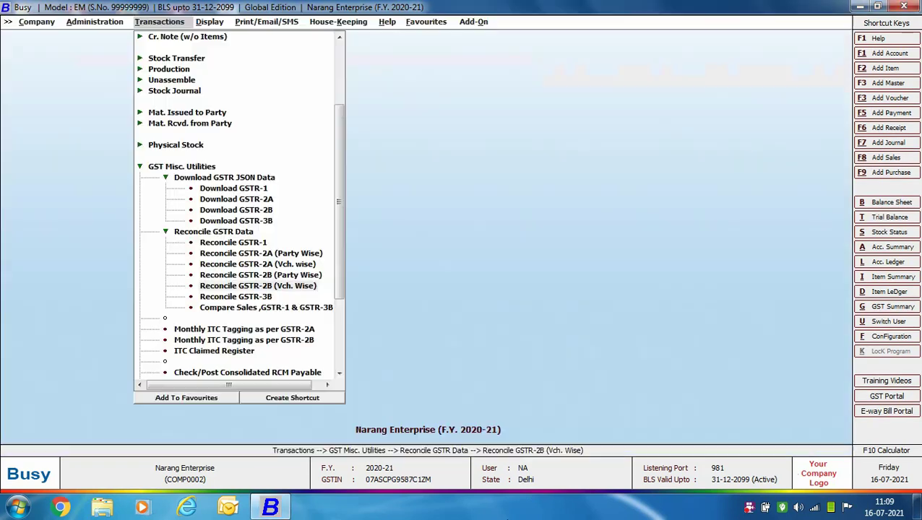
{"action": "key", "text": "Escape"}
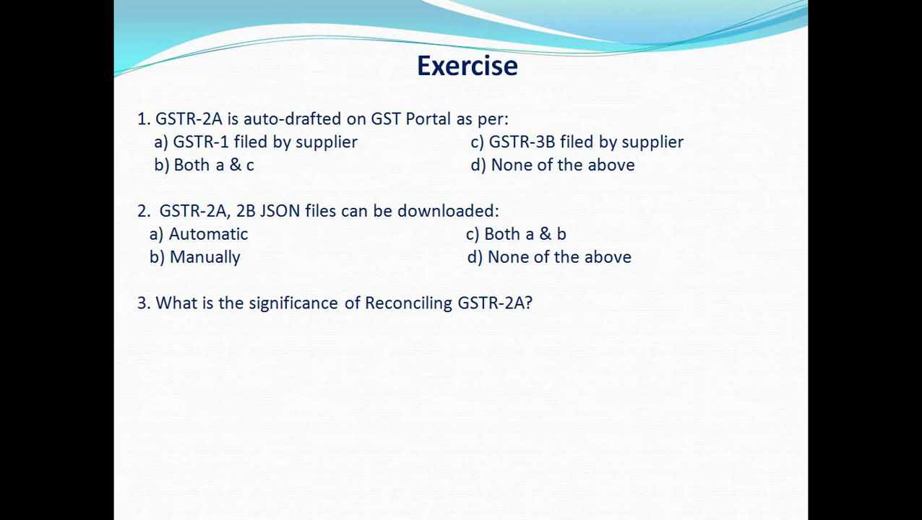
{"action": "key", "text": "Right"}
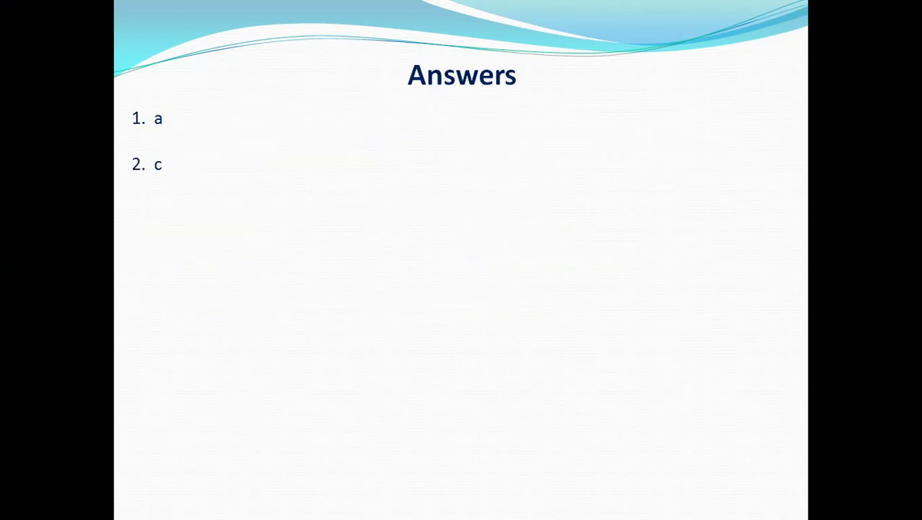